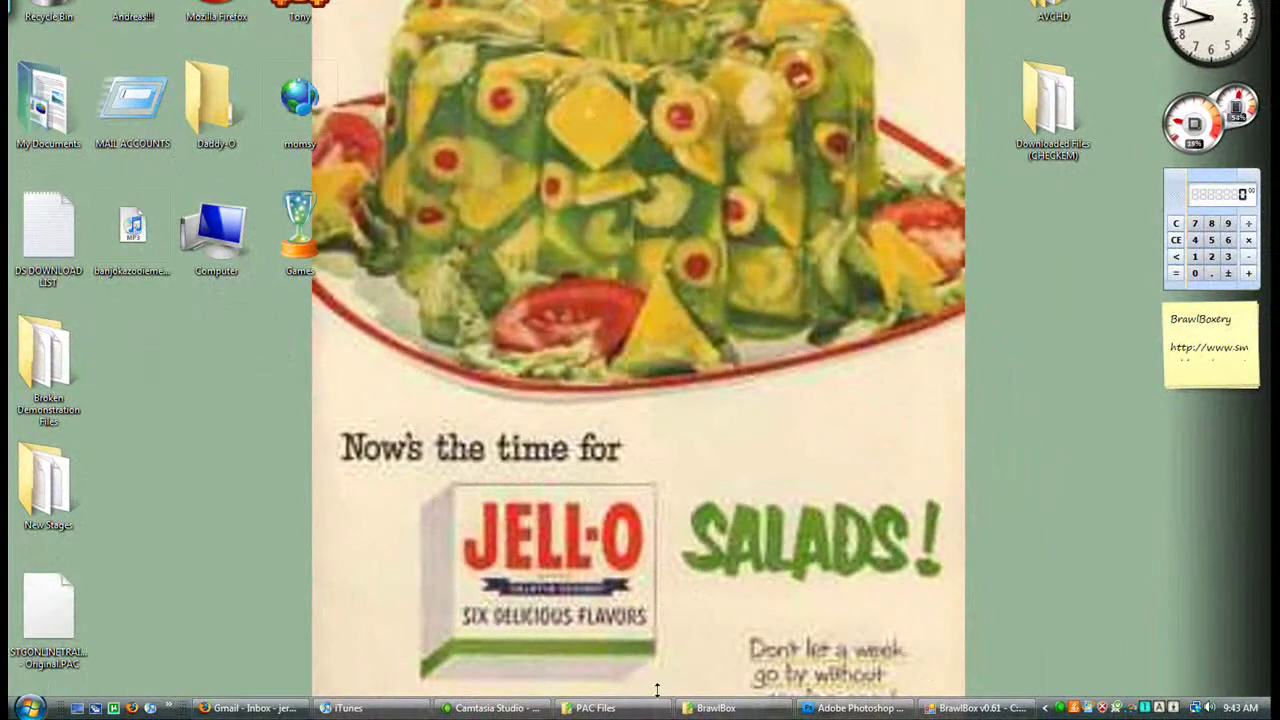
- Bring the BrawlBox program folder window back into view and clear its file selection
{"action": "left_click", "coordinate": [716, 708]}
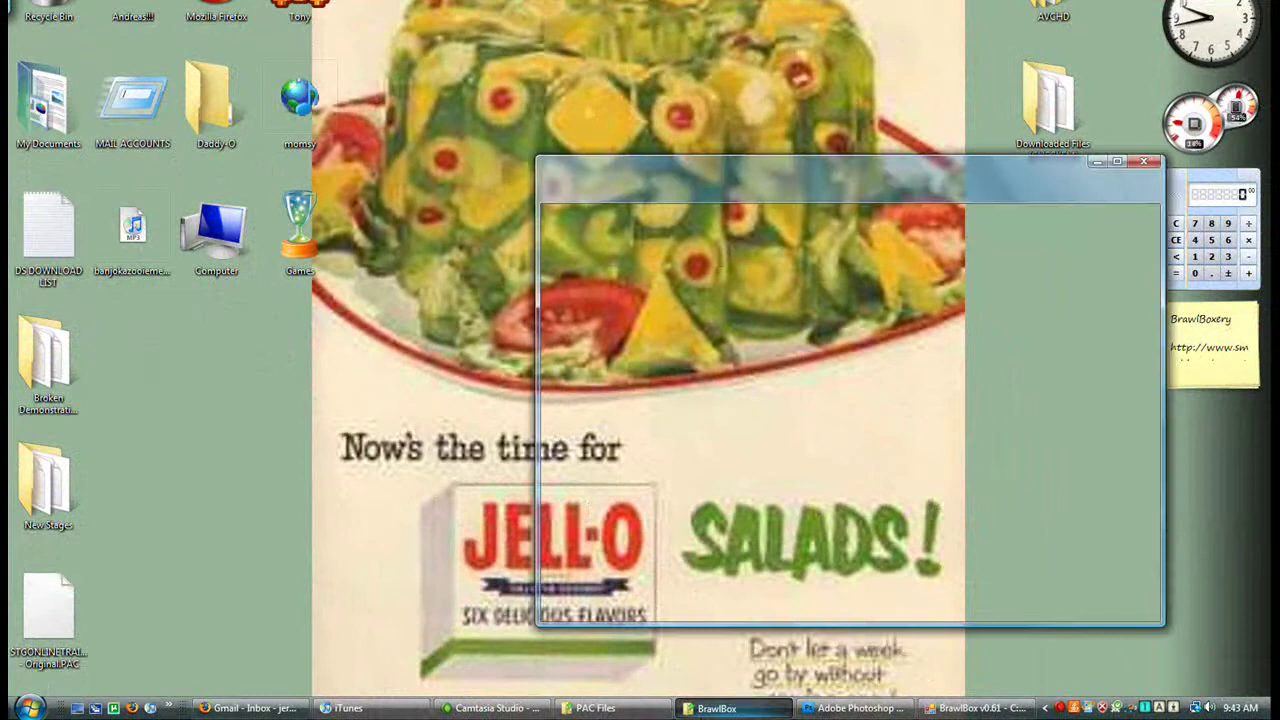
{"action": "left_click", "coordinate": [1003, 479]}
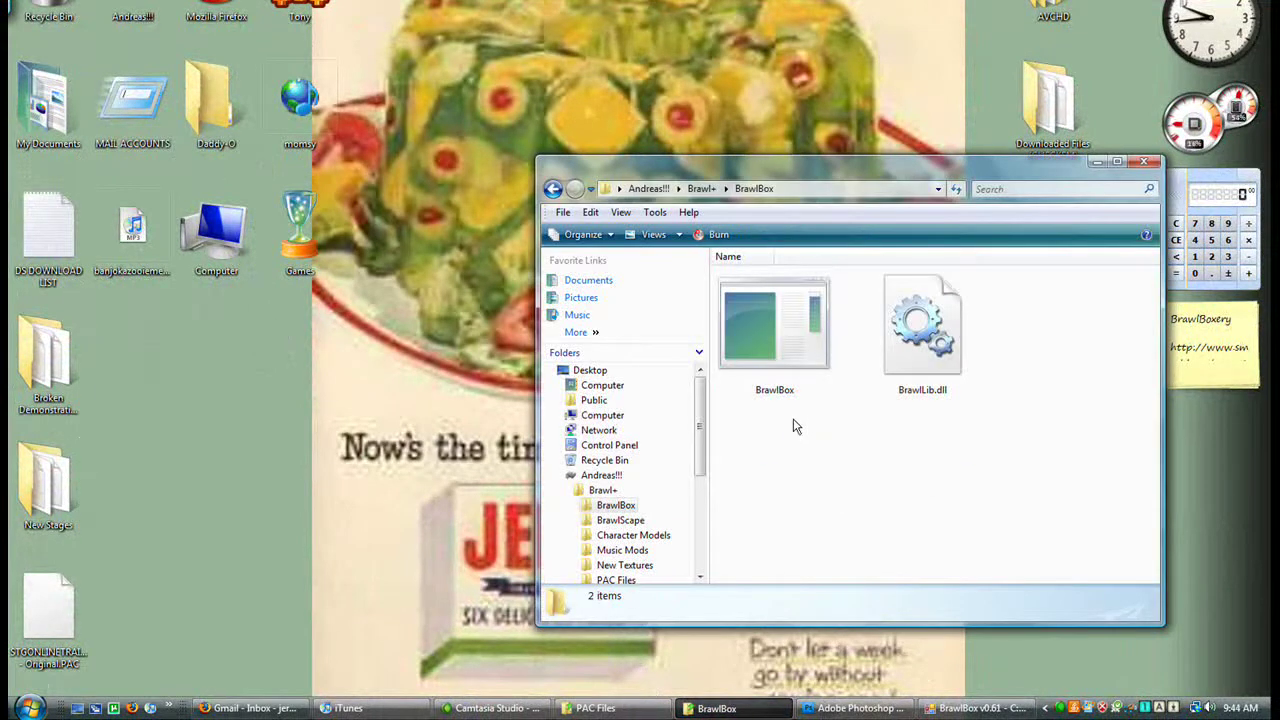
- Launch BrawlBox and open C:\Cupash\newfiles\system\common5_en.pac
{"action": "double_click", "coordinate": [795, 340]}
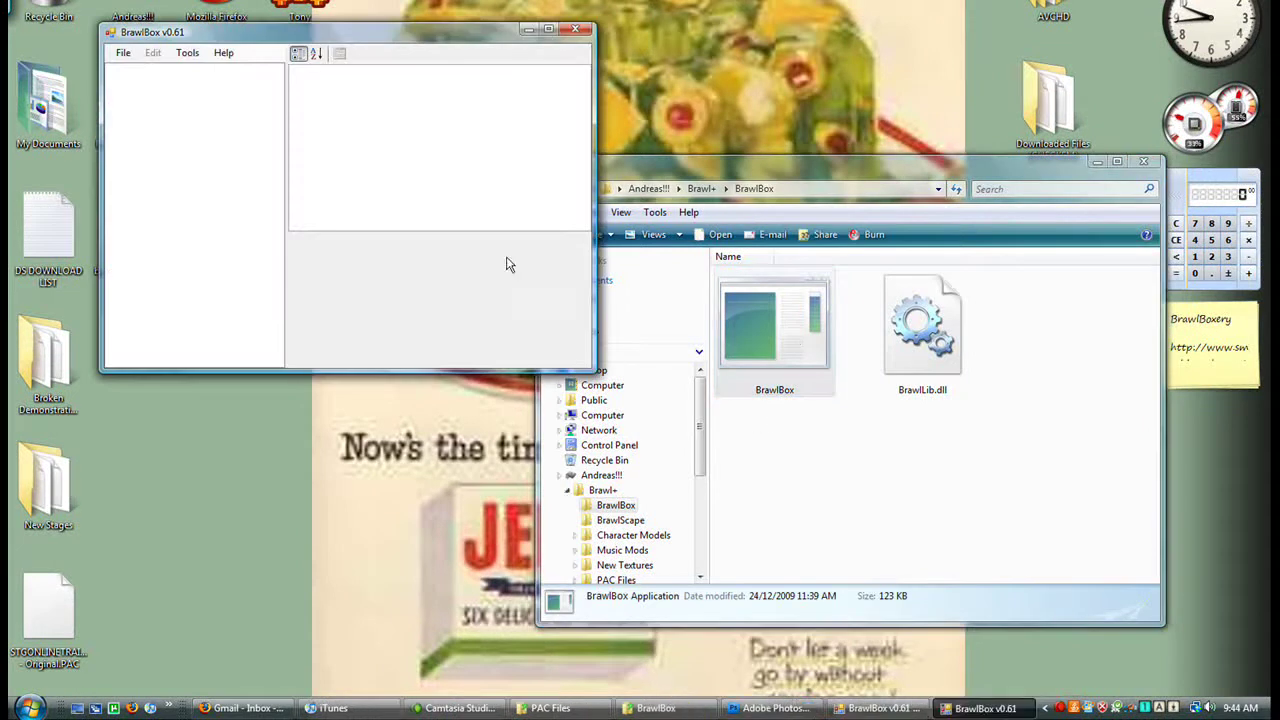
{"action": "left_click_drag", "start_coordinate": [366, 25], "coordinate": [424, 138]}
{"action": "left_click", "coordinate": [181, 165]}
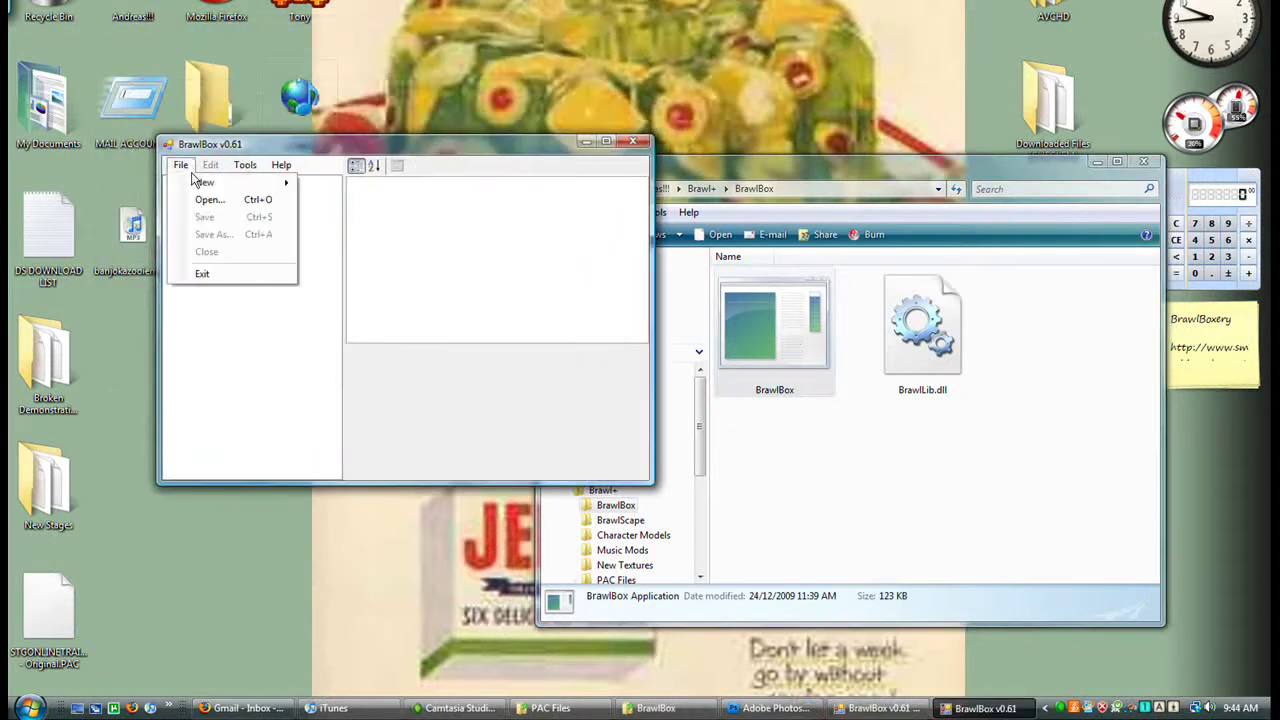
{"action": "left_click", "coordinate": [205, 200]}
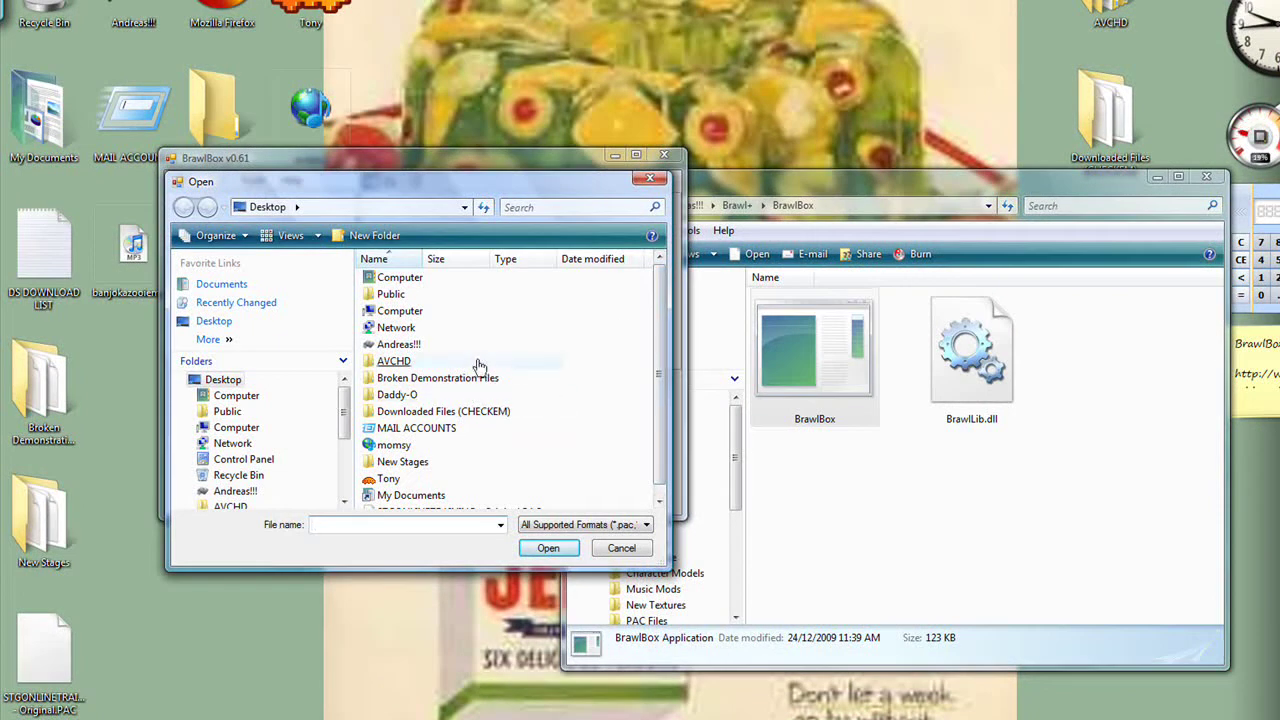
{"action": "double_click", "coordinate": [458, 316]}
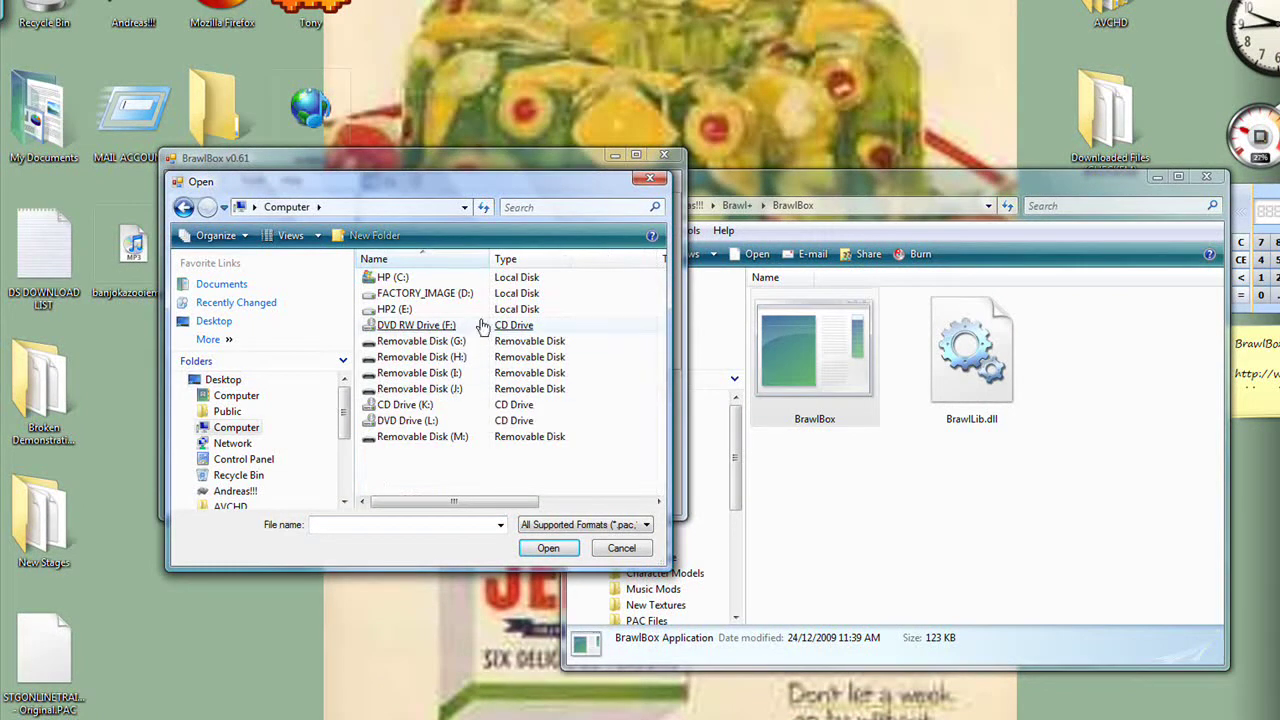
{"action": "double_click", "coordinate": [460, 279]}
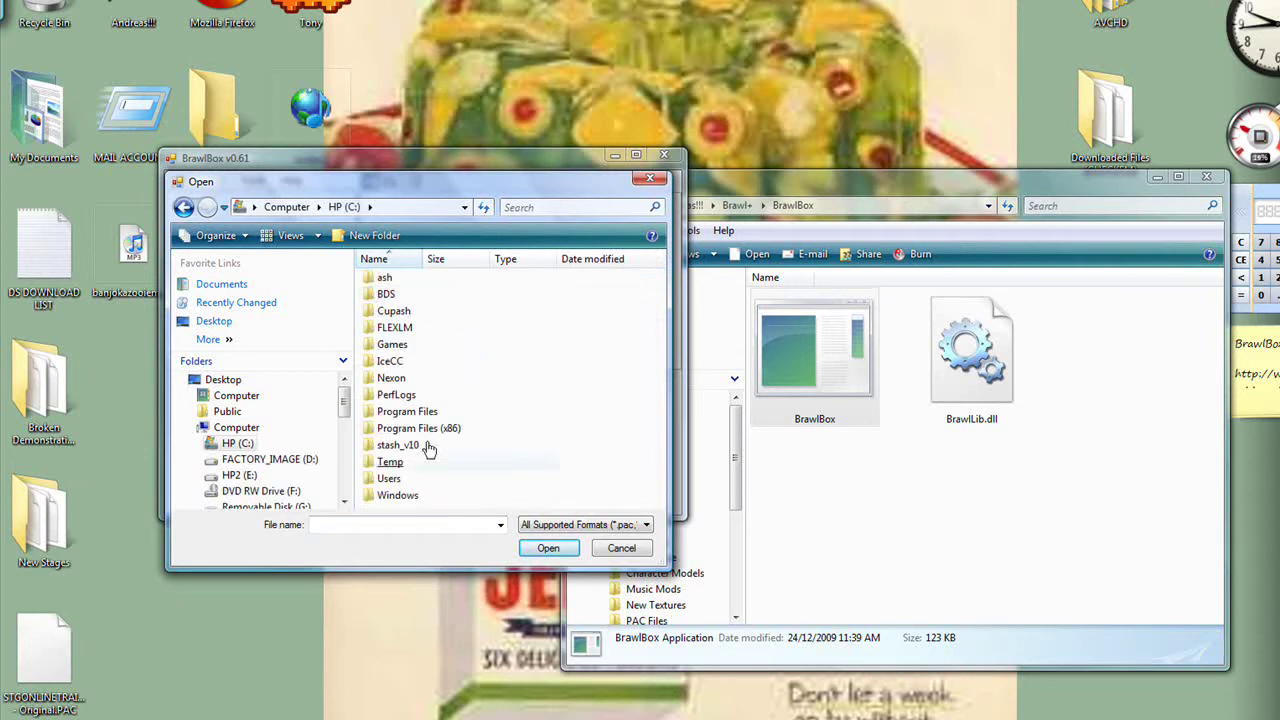
{"action": "double_click", "coordinate": [415, 310]}
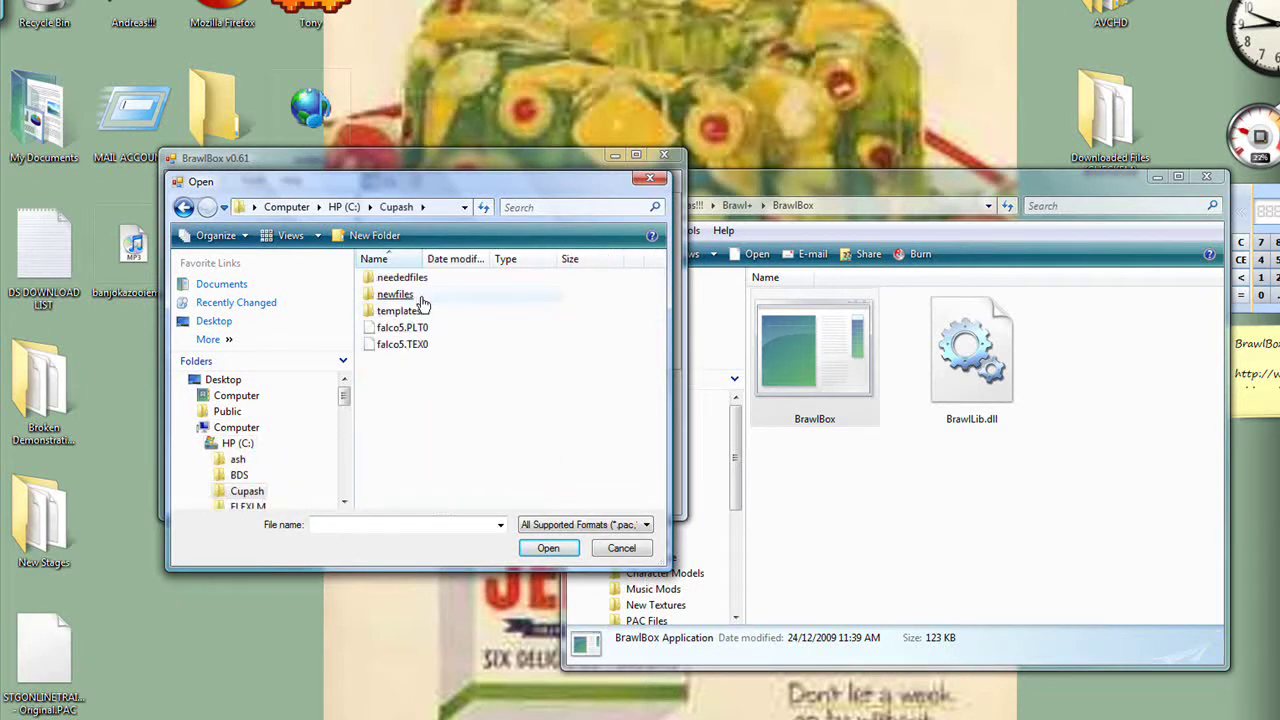
{"action": "double_click", "coordinate": [420, 296]}
{"action": "double_click", "coordinate": [390, 312]}
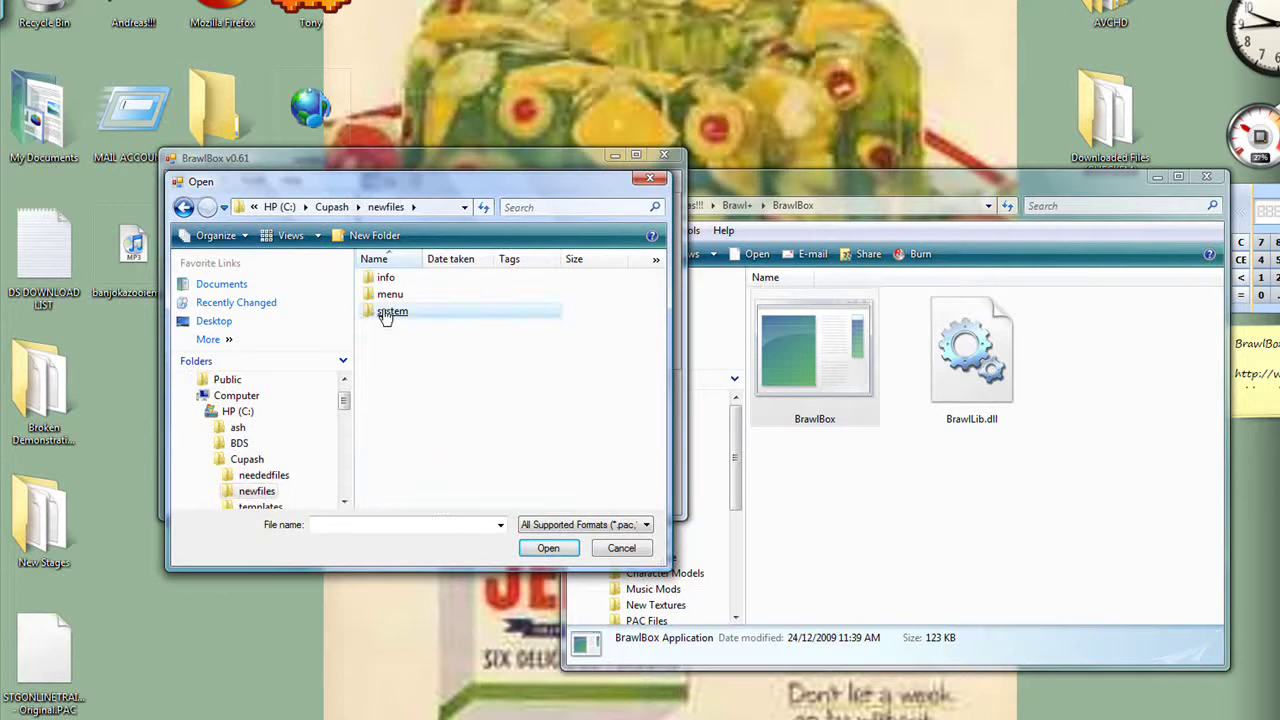
{"action": "left_click", "coordinate": [395, 315]}
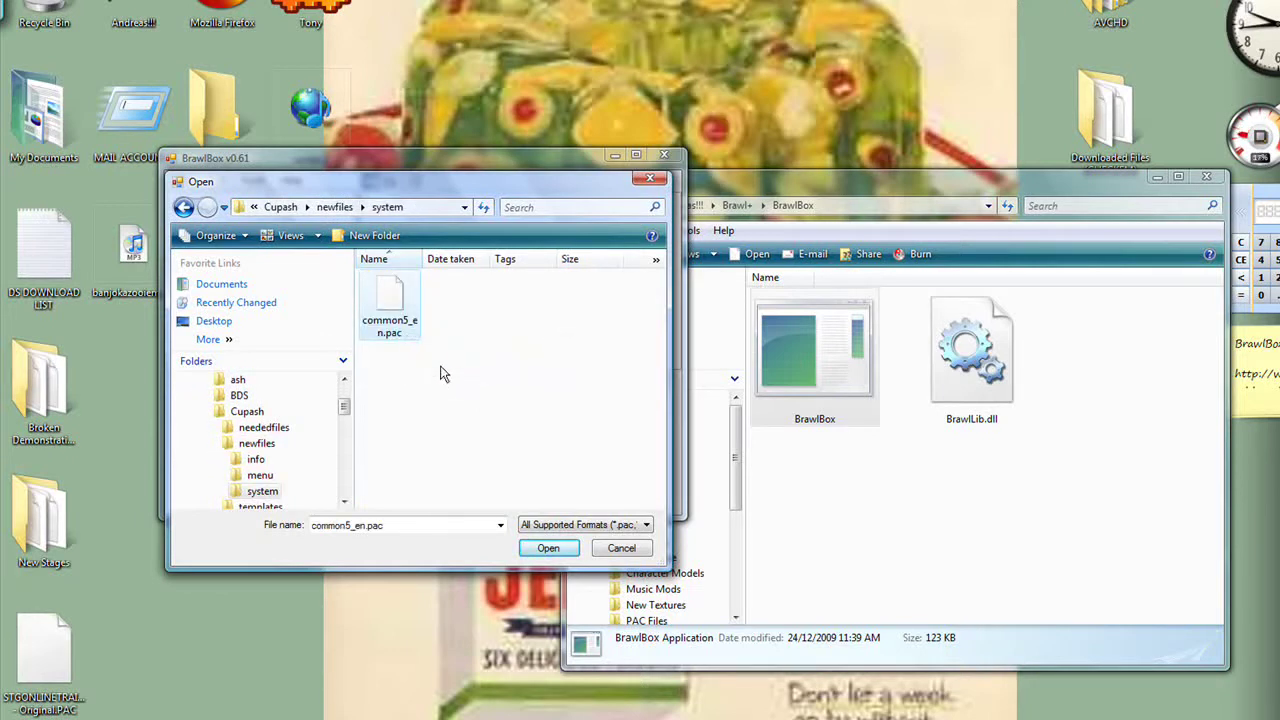
- Load common5_en.pac and expand sc_selcharacter_en > char_bust_tex_lz77
{"action": "double_click", "coordinate": [390, 312]}
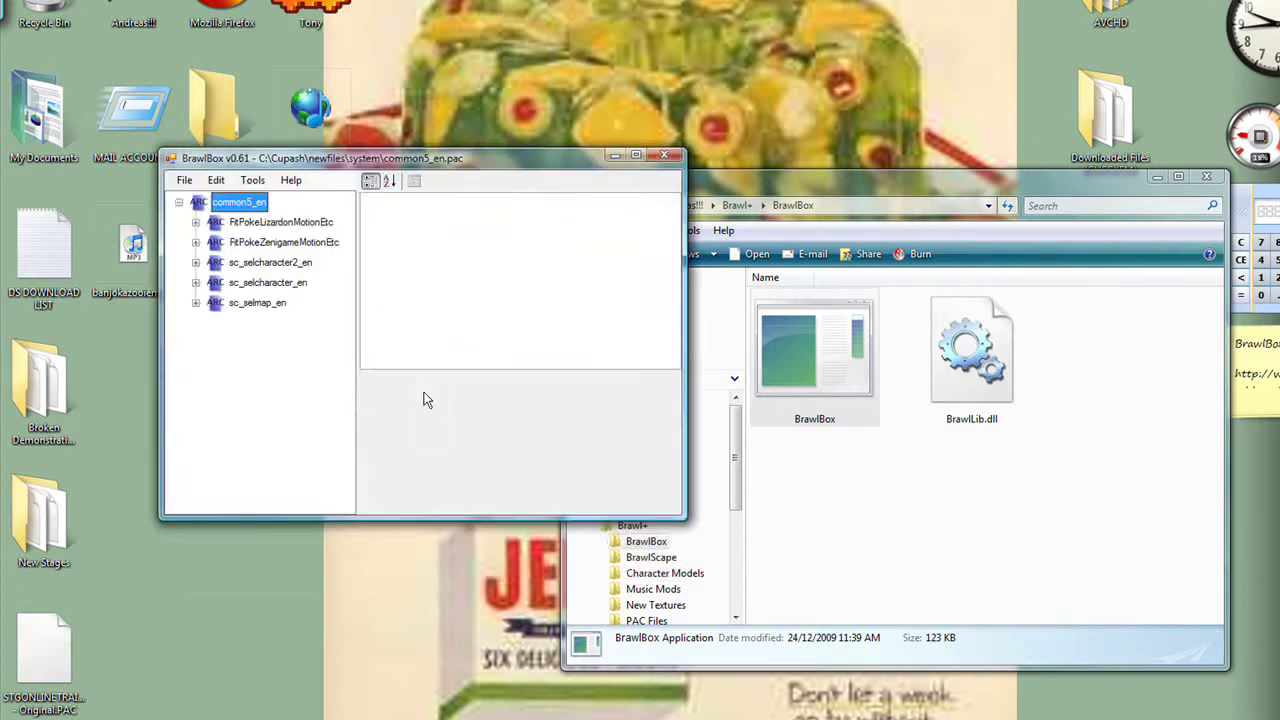
{"action": "left_click_drag", "start_coordinate": [400, 160], "coordinate": [525, 233]}
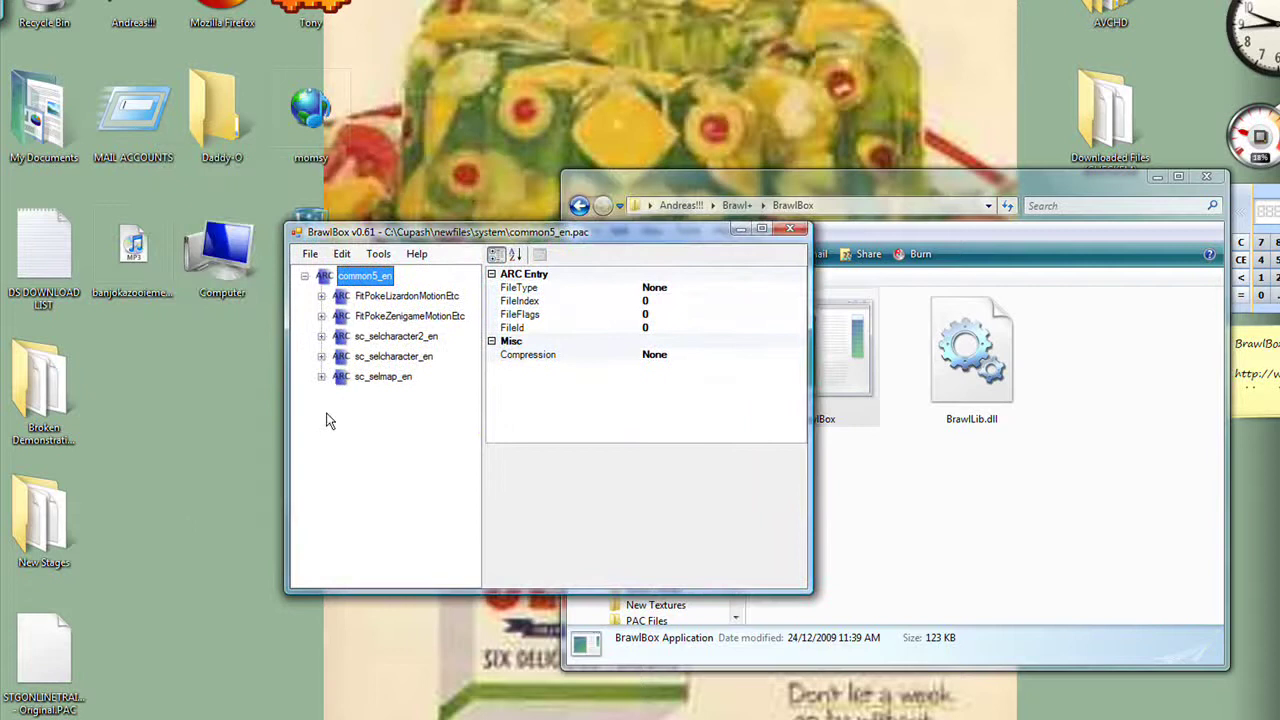
{"action": "left_click", "coordinate": [362, 358]}
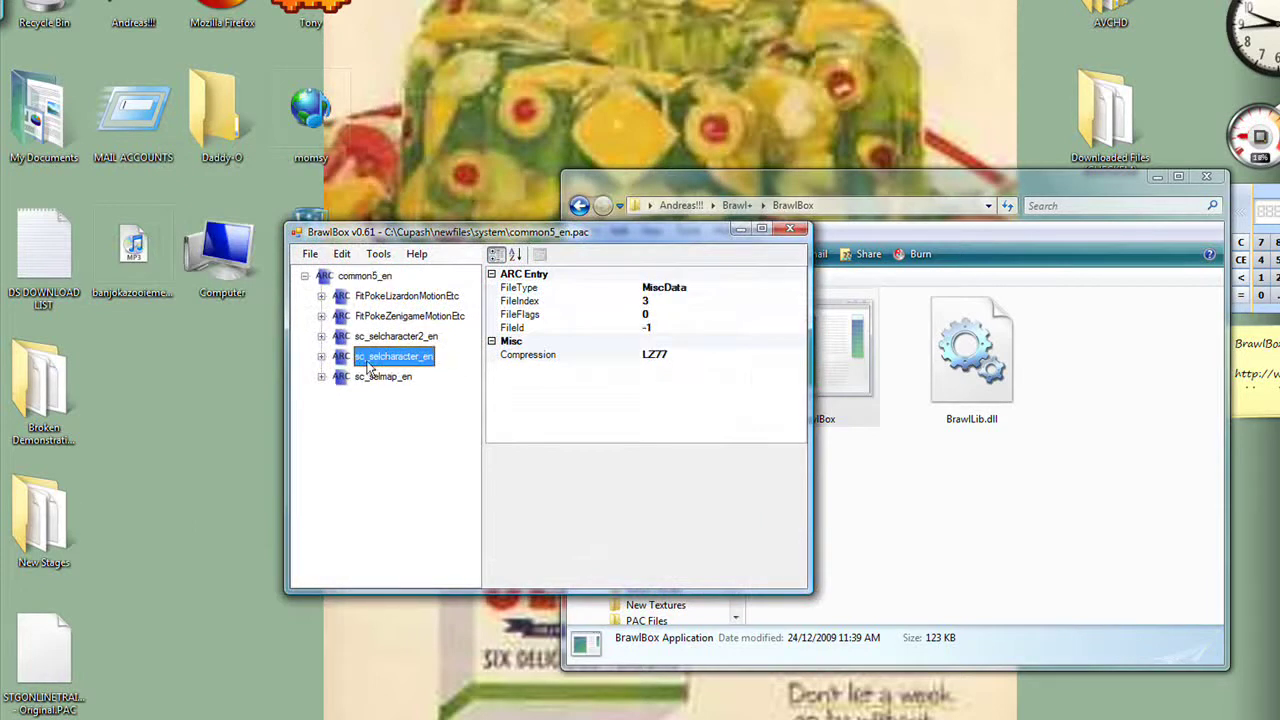
{"action": "left_click", "coordinate": [321, 357]}
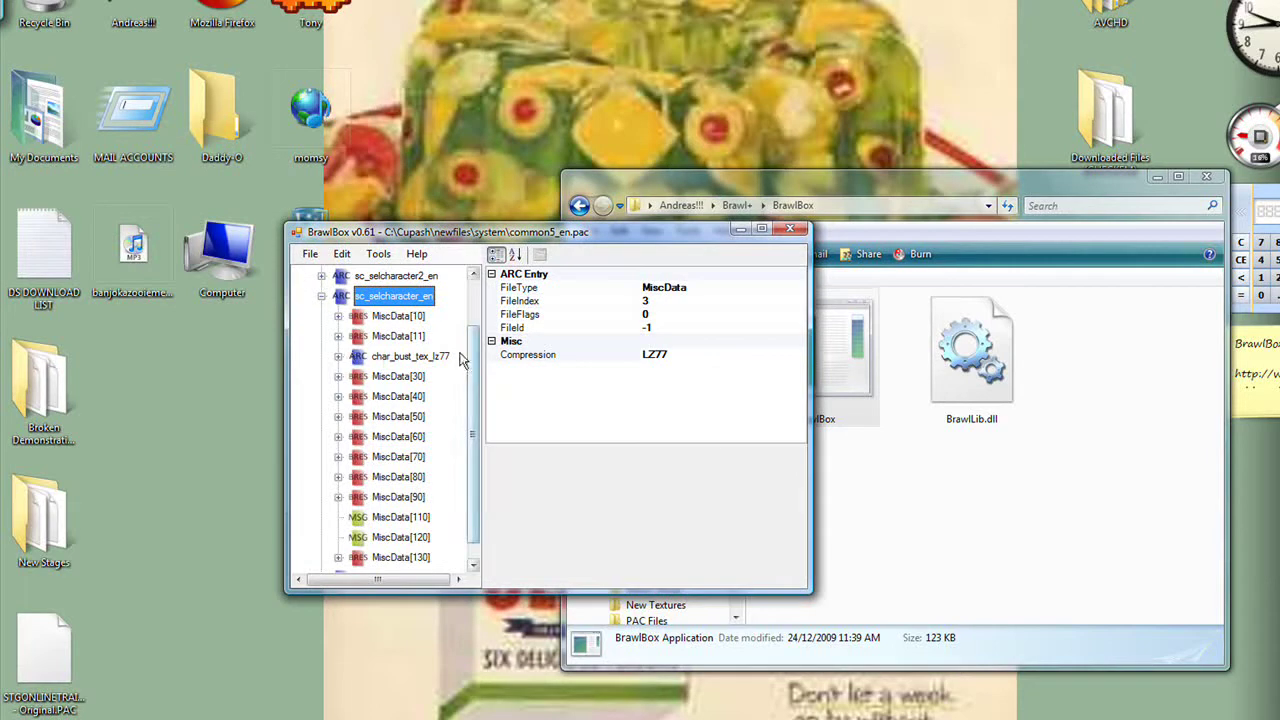
{"action": "left_click", "coordinate": [379, 360]}
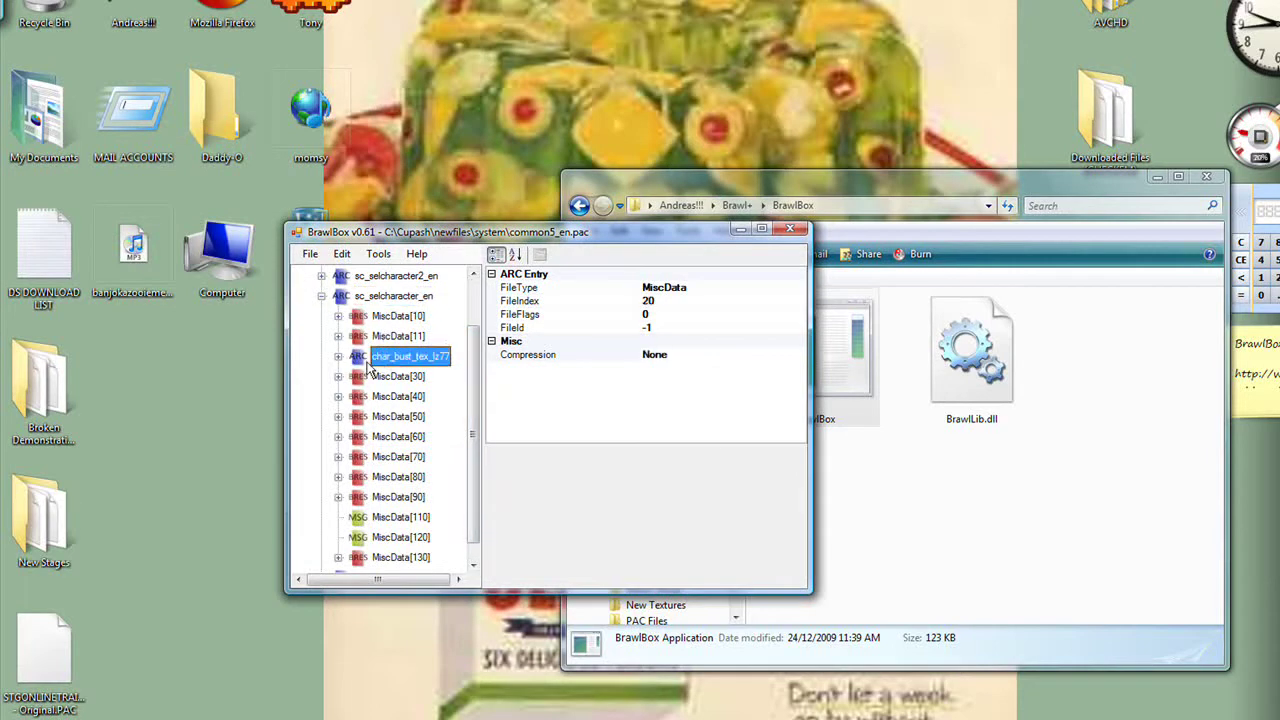
{"action": "left_click", "coordinate": [339, 357]}
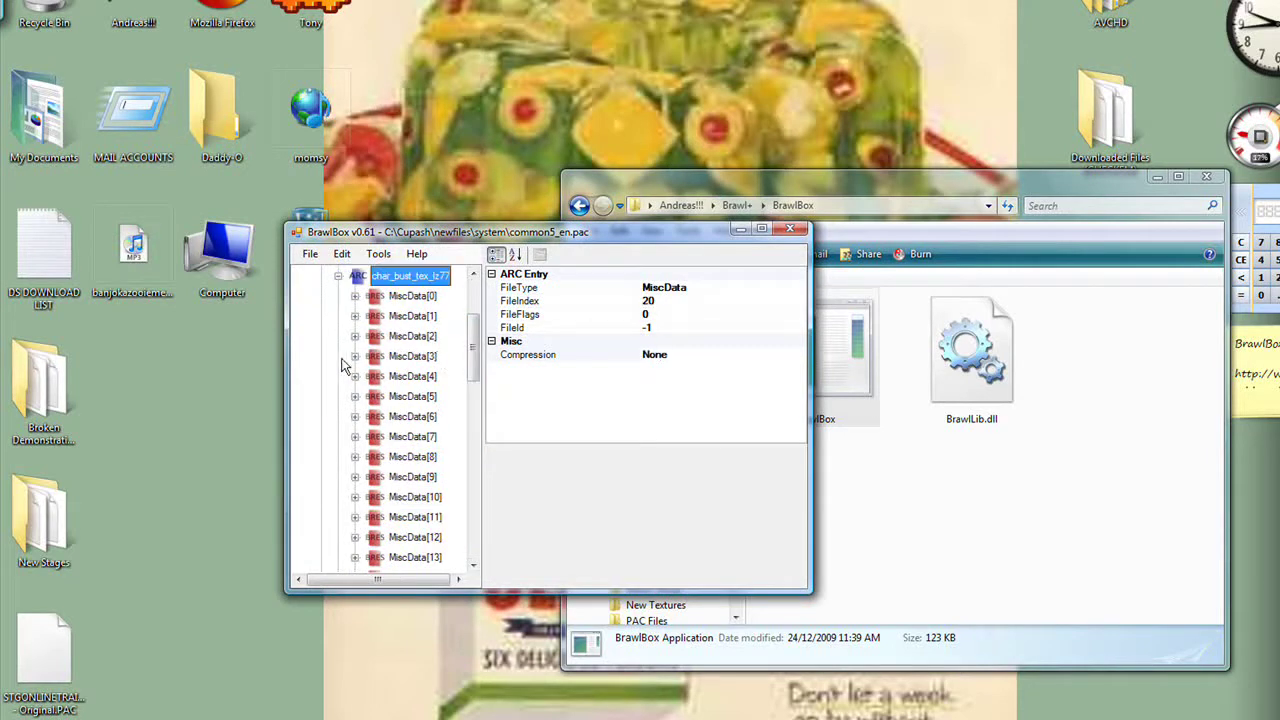
- Browse the portrait MiscData entries and preview a MiscData[0] texture, then collapse it
{"action": "left_click", "coordinate": [432, 300]}
{"action": "left_click", "coordinate": [418, 338]}
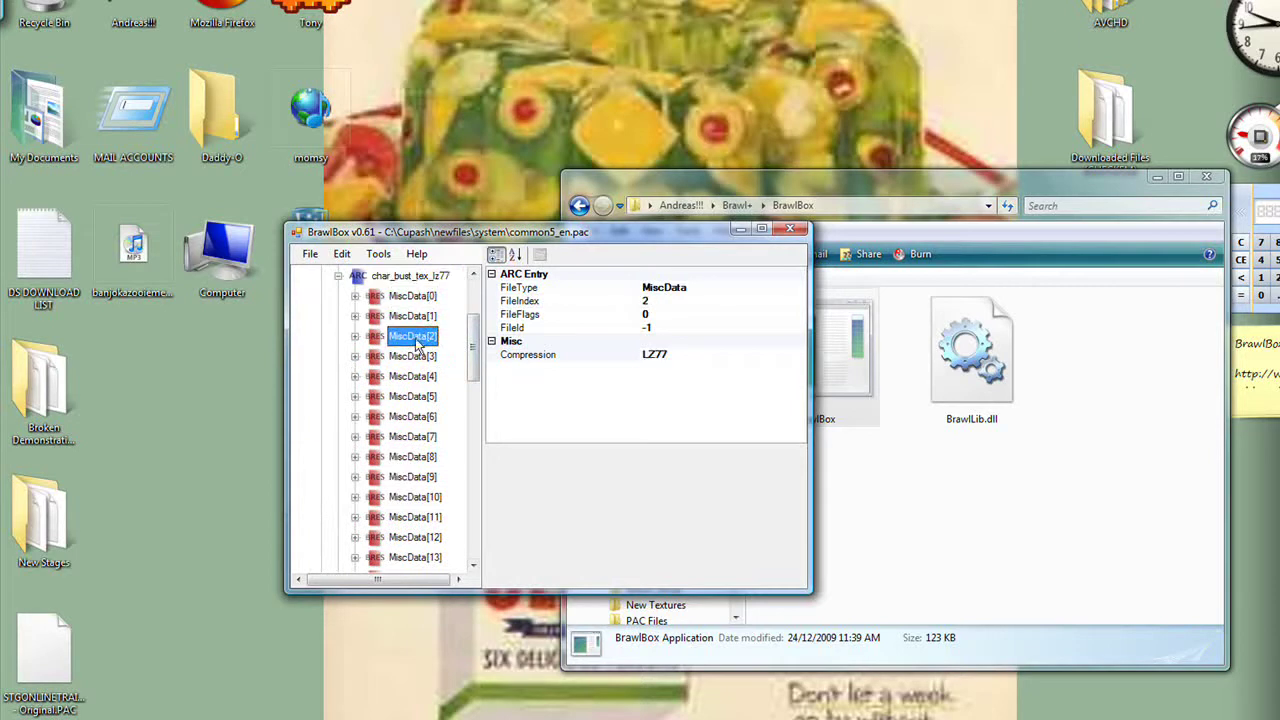
{"action": "left_click", "coordinate": [406, 360]}
{"action": "left_click", "coordinate": [405, 398]}
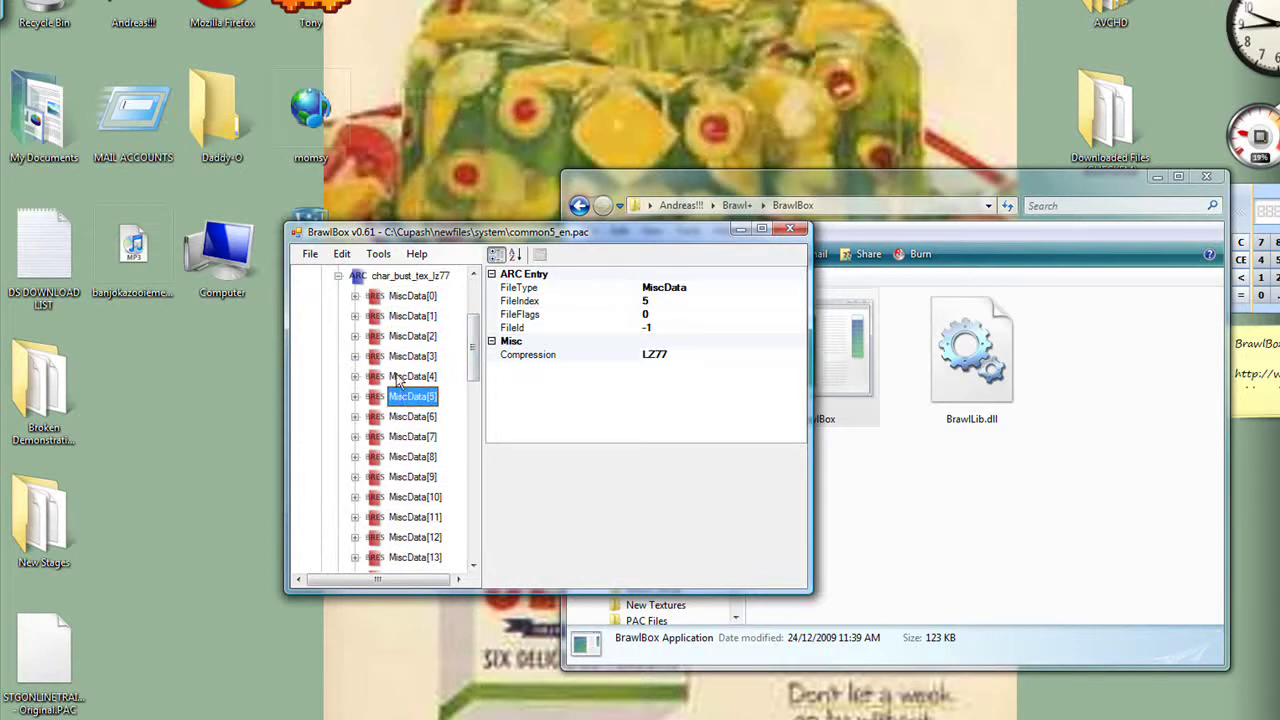
{"action": "left_click", "coordinate": [355, 297]}
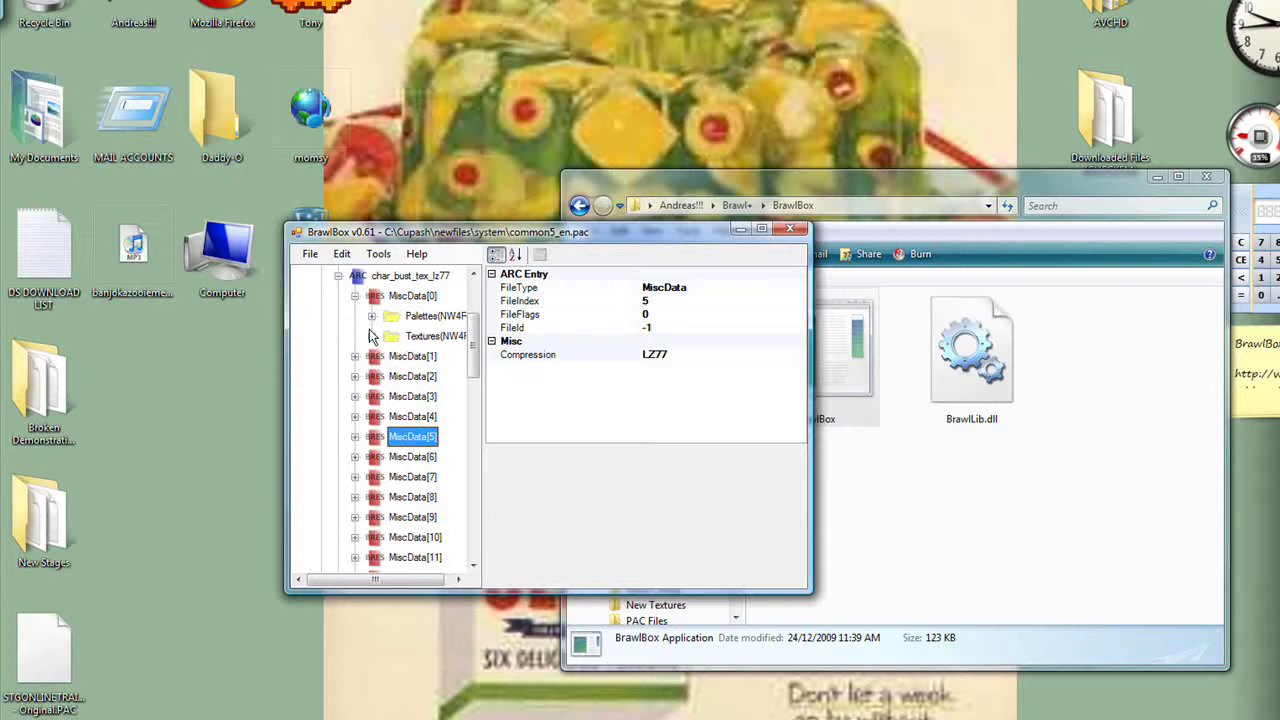
{"action": "left_click", "coordinate": [371, 336]}
{"action": "left_click", "coordinate": [405, 358]}
{"action": "left_click", "coordinate": [371, 336]}
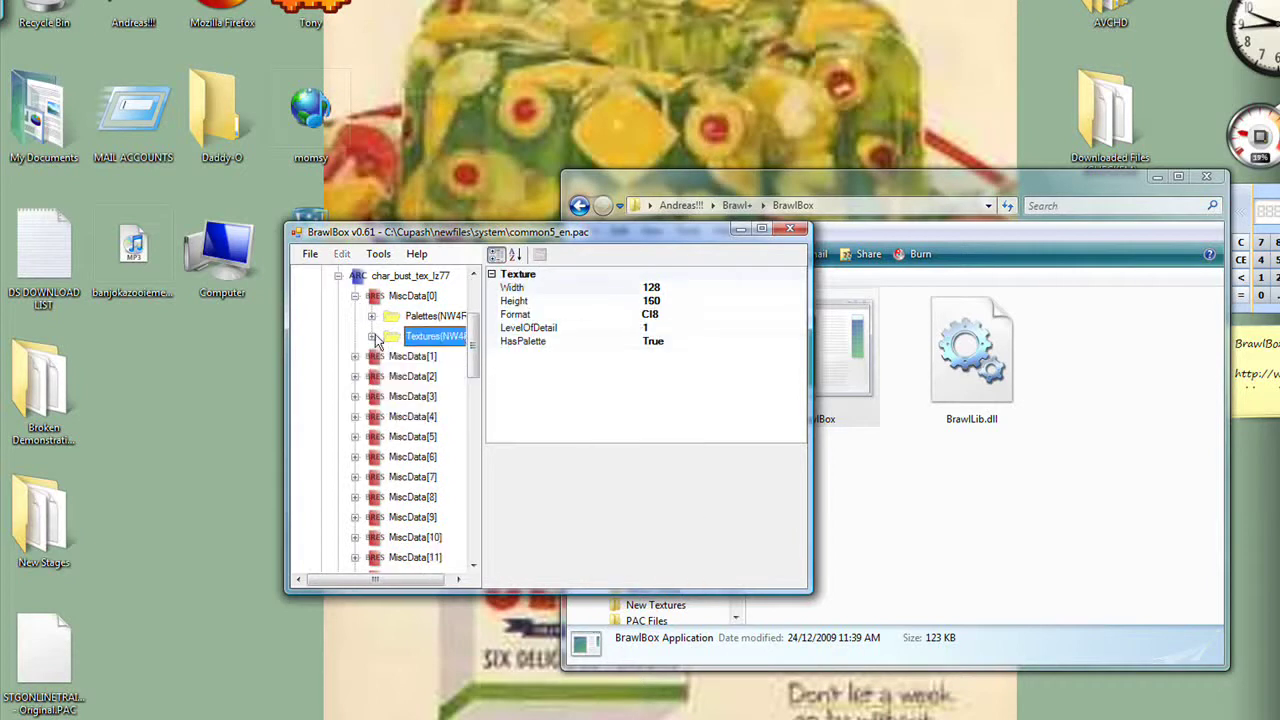
{"action": "left_click", "coordinate": [355, 296]}
- Scroll down and expand MiscData[19] to show its Palettes and Textures
{"action": "scroll", "coordinate": [350, 400], "scroll_direction": "down", "scroll_amount": 2}
{"action": "scroll", "coordinate": [348, 430], "scroll_direction": "down", "scroll_amount": 2}
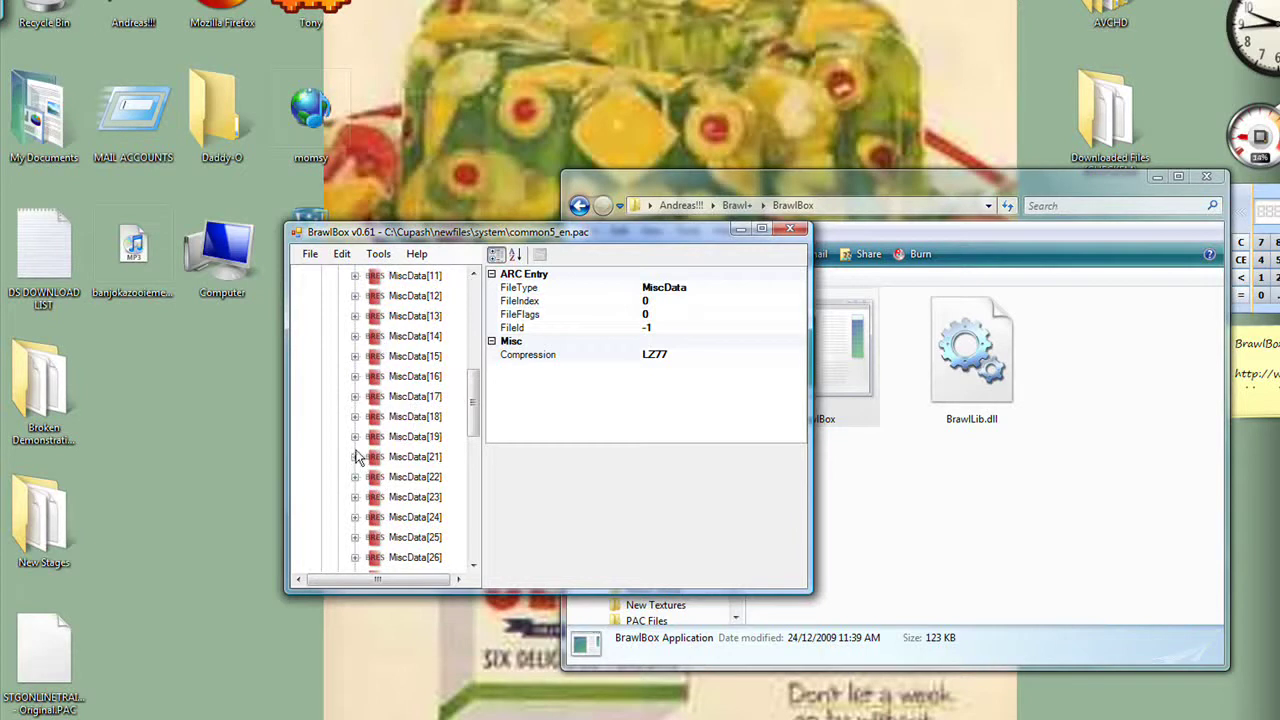
{"action": "left_click", "coordinate": [355, 437]}
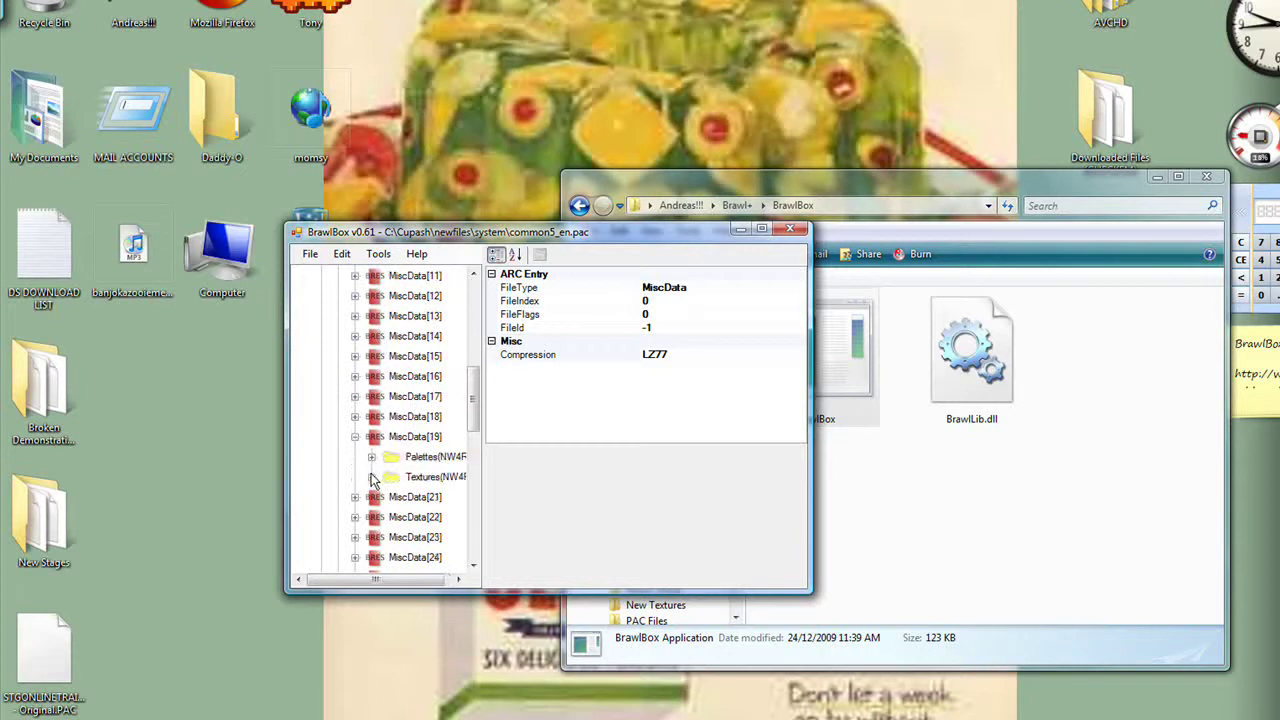
- Preview MiscData[19]'s portrait textures, then collapse it
{"action": "left_click", "coordinate": [371, 477]}
{"action": "left_click", "coordinate": [437, 477]}
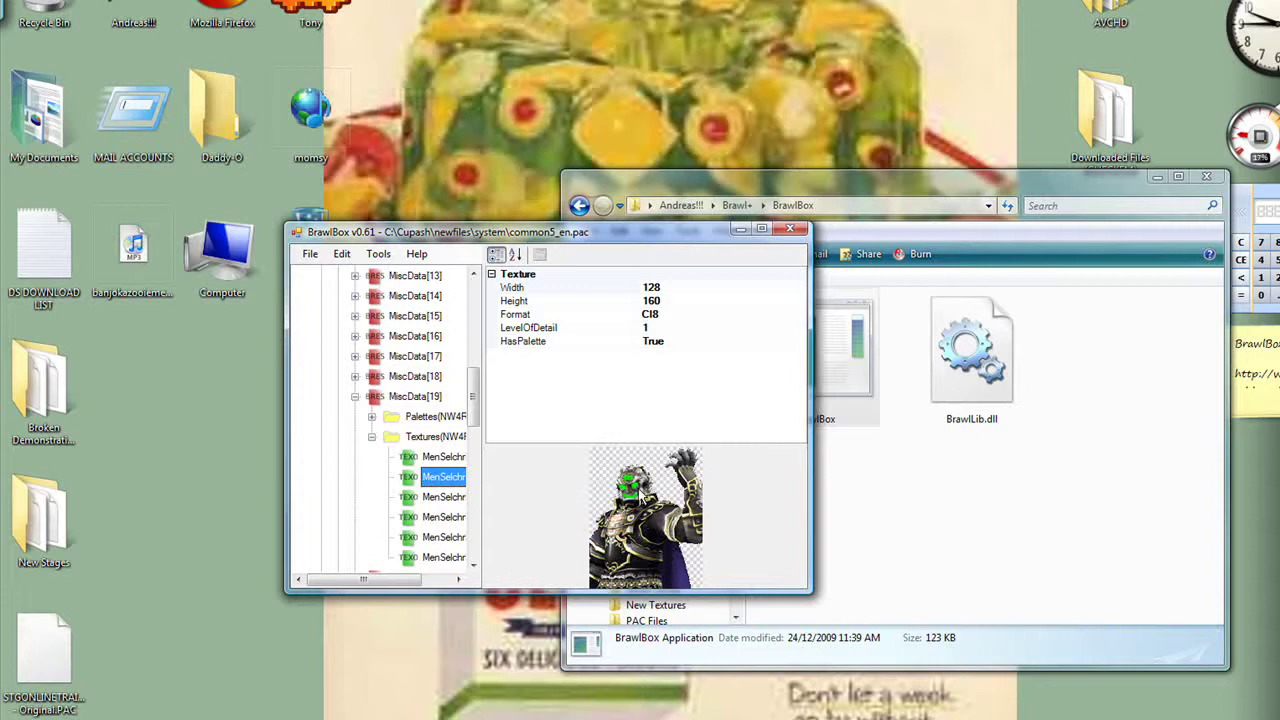
{"action": "double_click", "coordinate": [473, 565]}
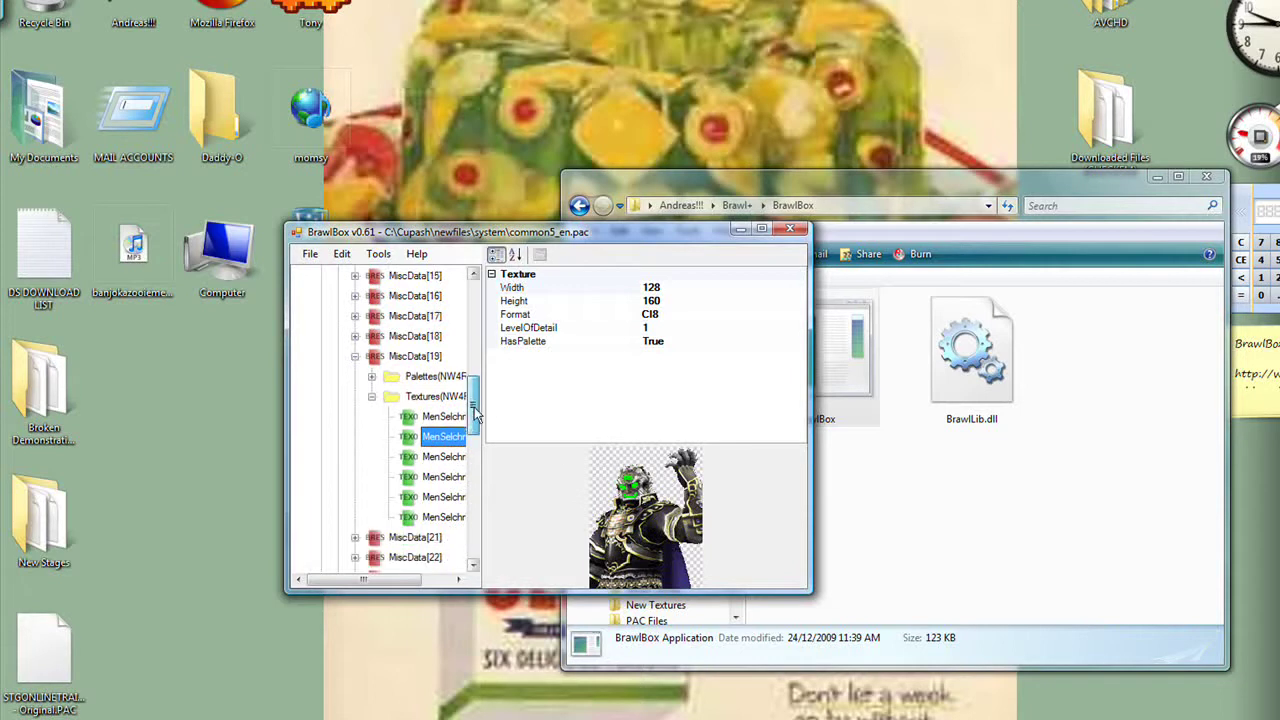
{"action": "left_click", "coordinate": [371, 397]}
{"action": "left_click", "coordinate": [355, 357]}
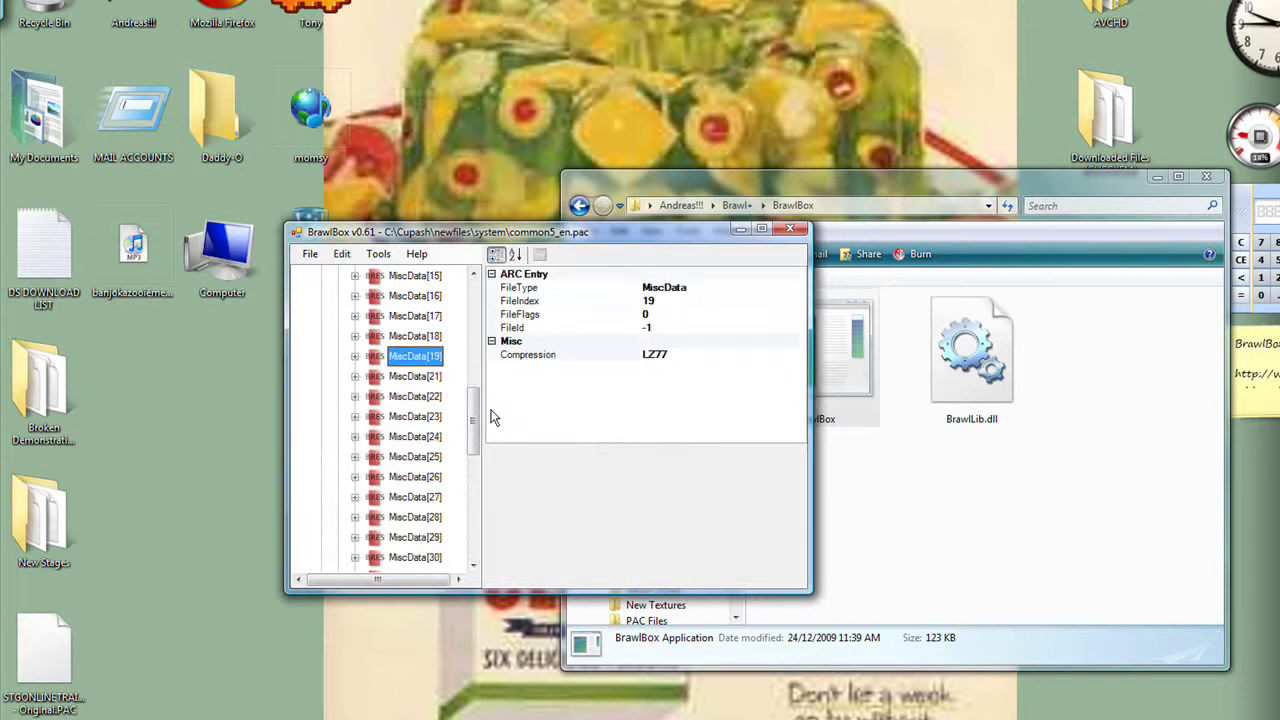
- Scroll down and preview the portrait textures in MiscData[41]
{"action": "scroll", "coordinate": [450, 412], "scroll_direction": "down", "scroll_amount": 1}
{"action": "scroll", "coordinate": [392, 478], "scroll_direction": "down", "scroll_amount": 1}
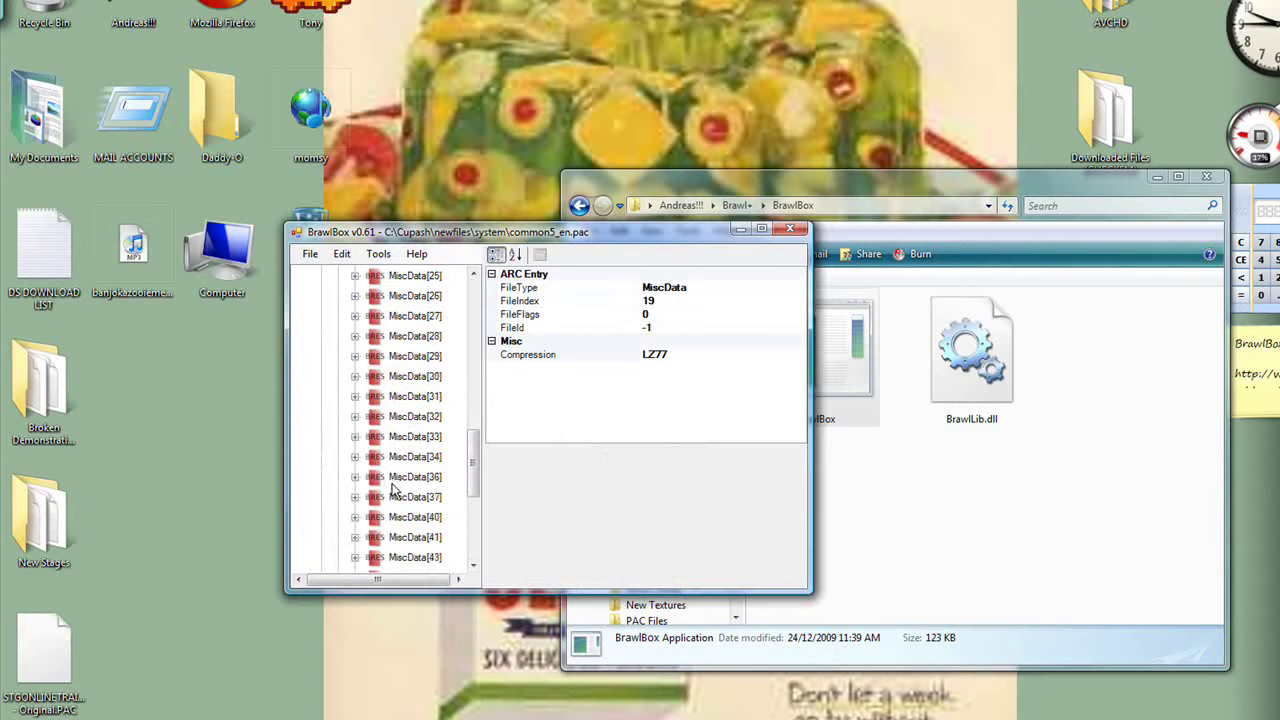
{"action": "scroll", "coordinate": [392, 490], "scroll_direction": "down", "scroll_amount": 1}
{"action": "scroll", "coordinate": [375, 470], "scroll_direction": "down", "scroll_amount": 2}
{"action": "left_click", "coordinate": [355, 417]}
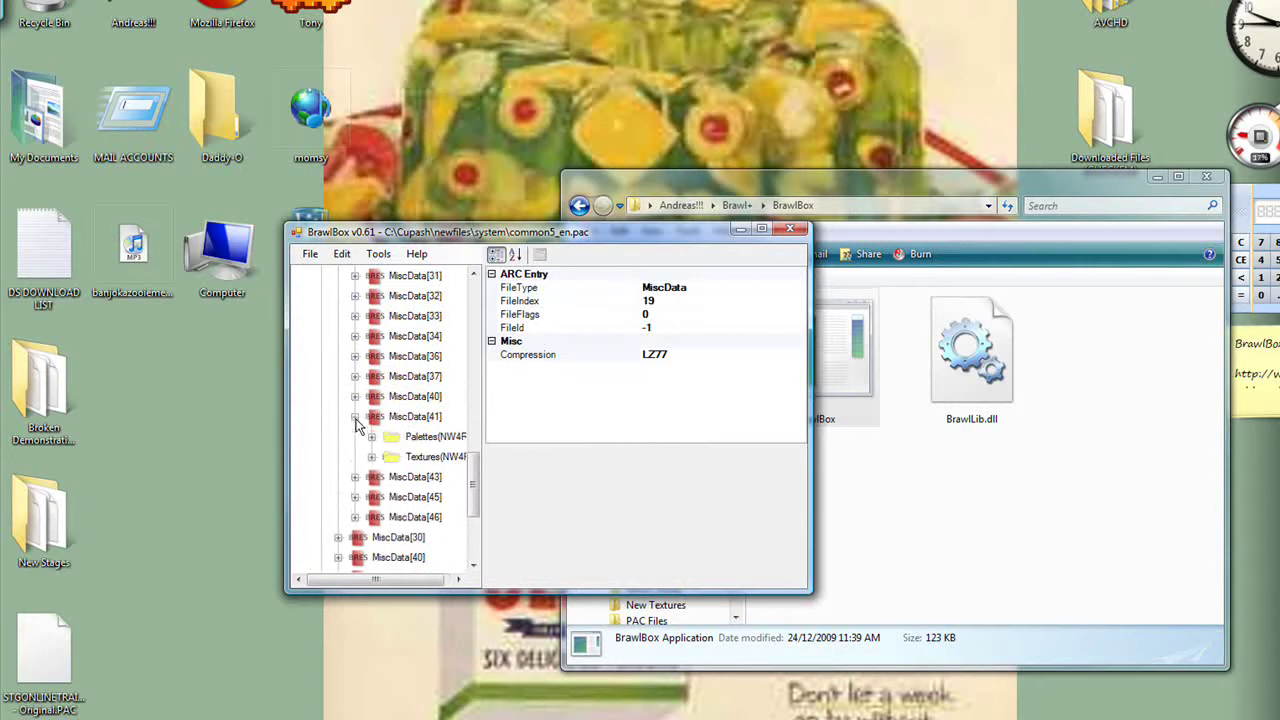
{"action": "left_click", "coordinate": [372, 456]}
{"action": "left_click", "coordinate": [410, 477]}
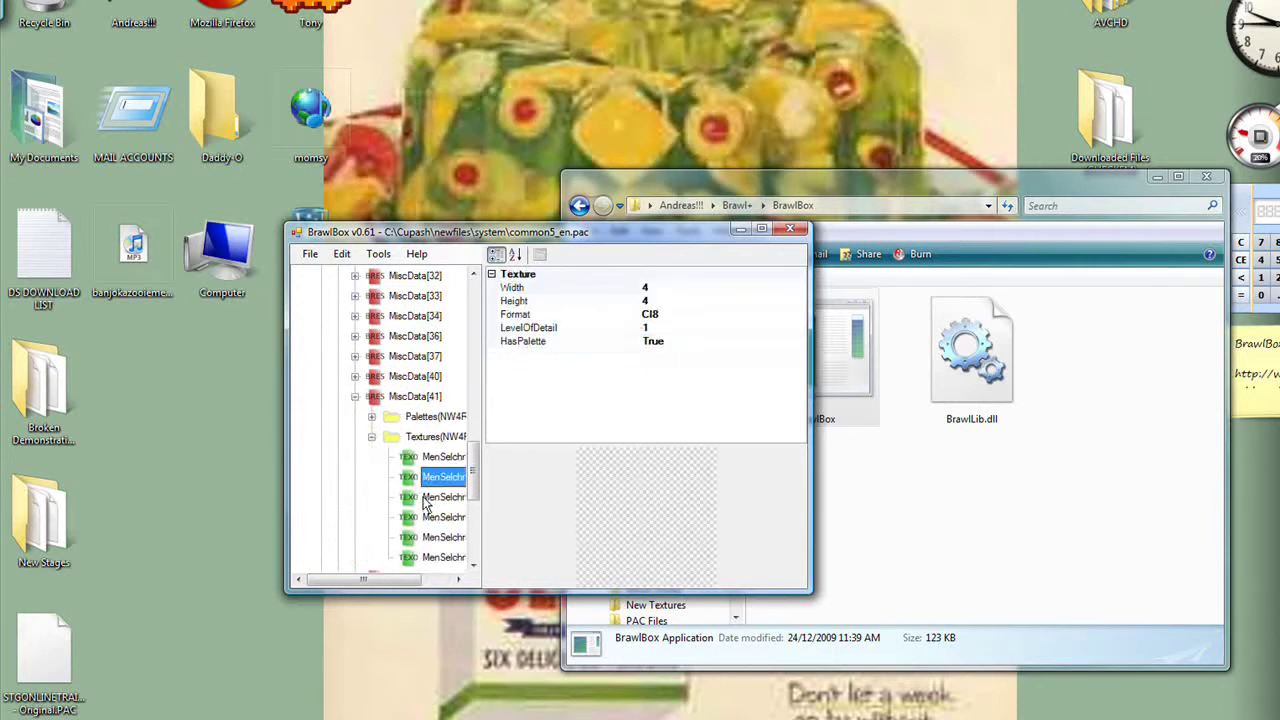
{"action": "left_click", "coordinate": [425, 497]}
{"action": "left_click", "coordinate": [433, 519]}
{"action": "left_click", "coordinate": [433, 539]}
{"action": "left_click", "coordinate": [355, 396]}
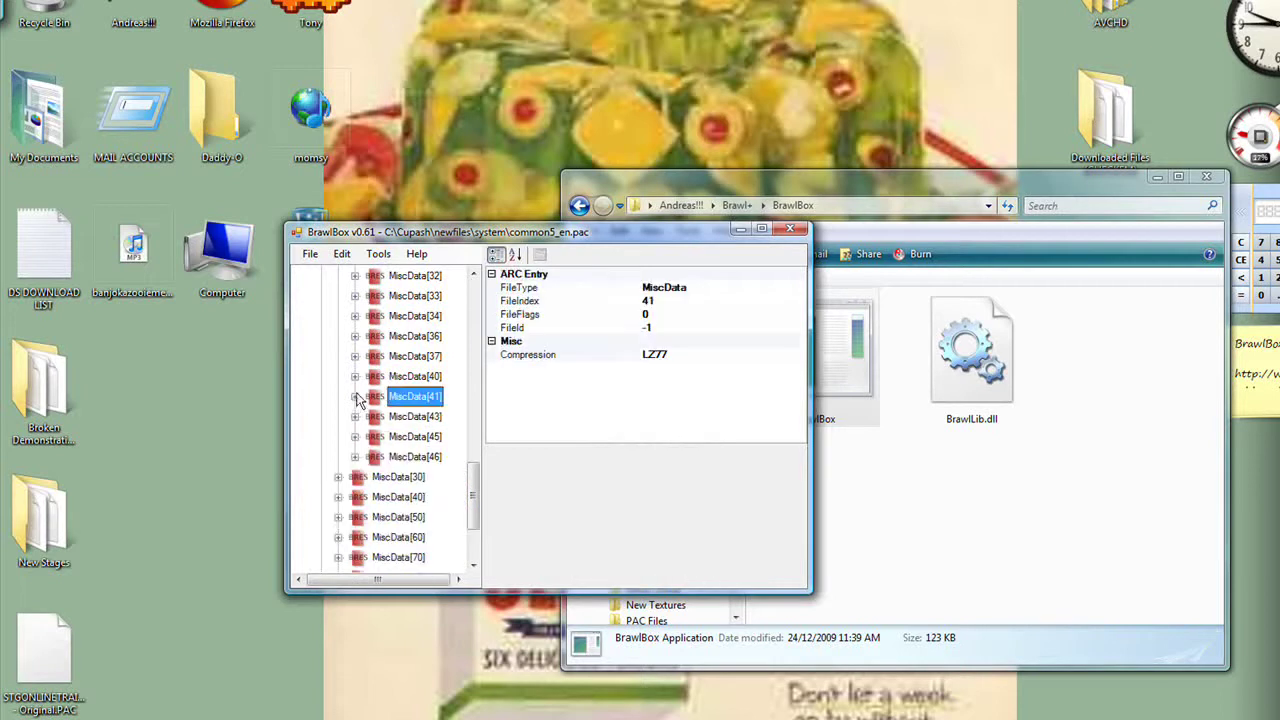
- Preview the portraits in MiscData[40] and the Wario colour variants in MiscData[37]
{"action": "left_click", "coordinate": [372, 416]}
{"action": "left_click", "coordinate": [412, 458]}
{"action": "left_click", "coordinate": [418, 480]}
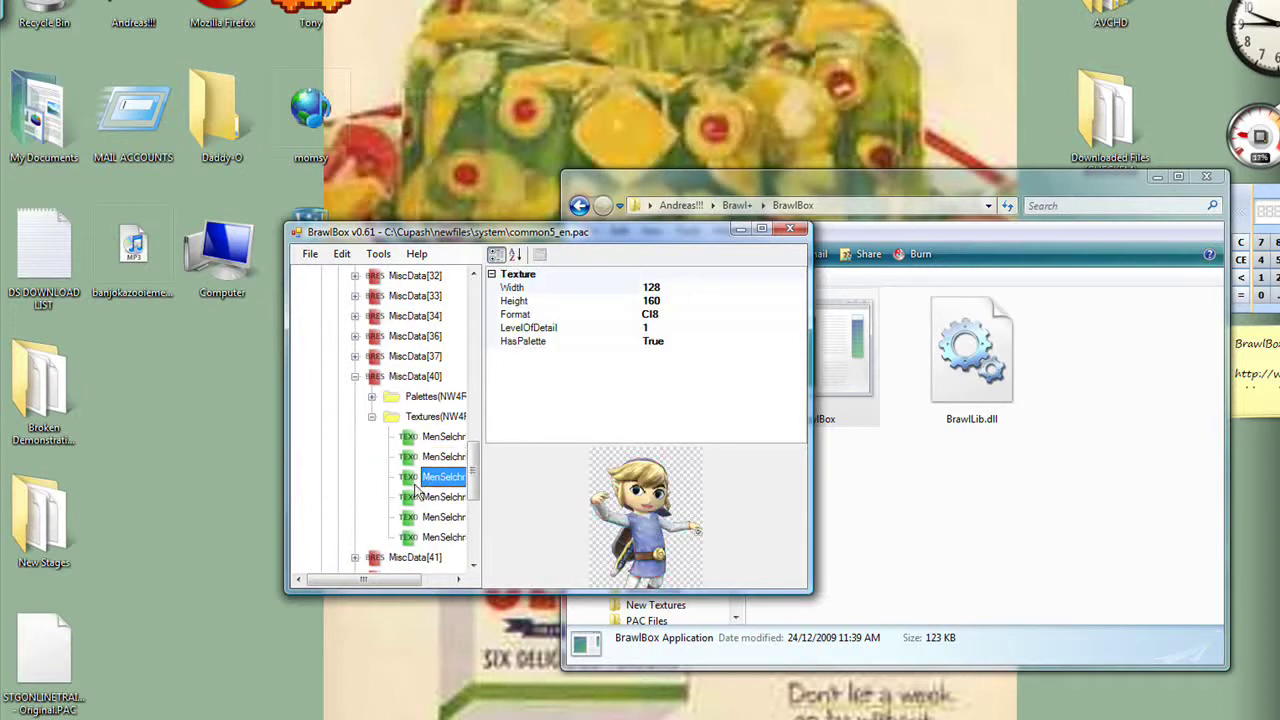
{"action": "left_click", "coordinate": [355, 376]}
{"action": "left_click", "coordinate": [355, 356]}
{"action": "left_click", "coordinate": [372, 400]}
{"action": "left_click", "coordinate": [410, 418]}
{"action": "left_click", "coordinate": [430, 458]}
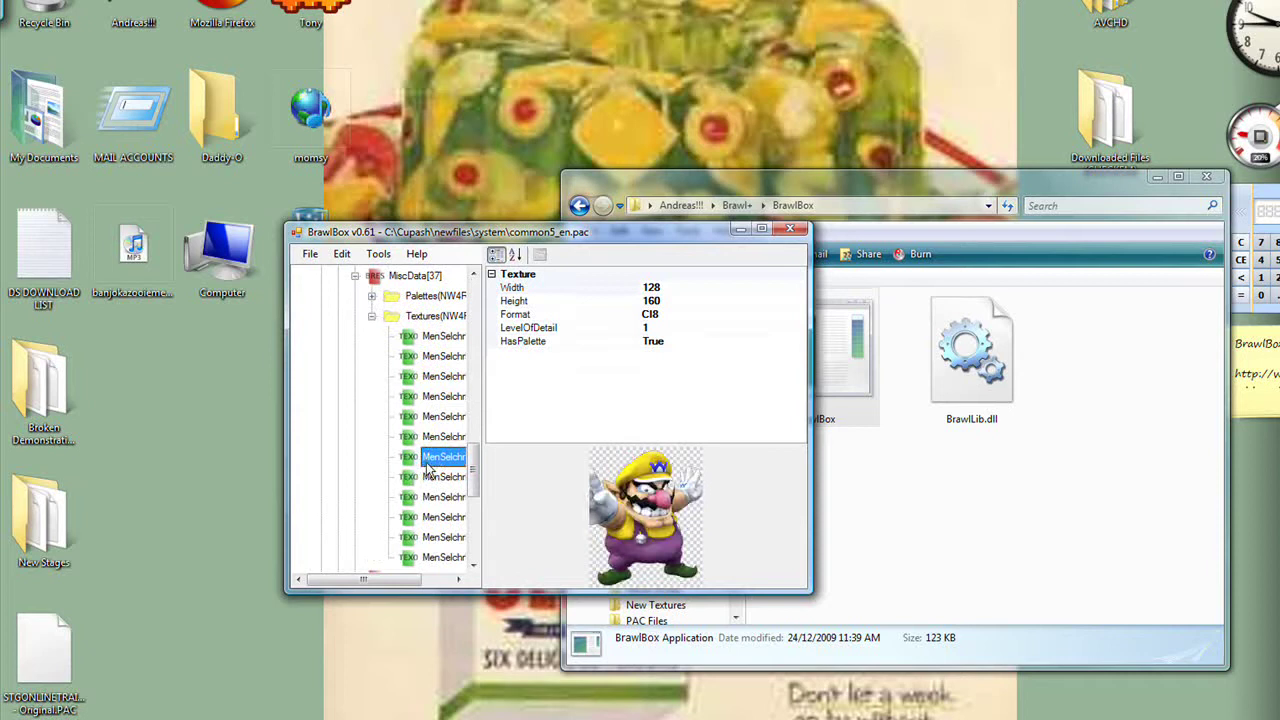
{"action": "left_click", "coordinate": [432, 497]}
{"action": "left_click", "coordinate": [410, 336]}
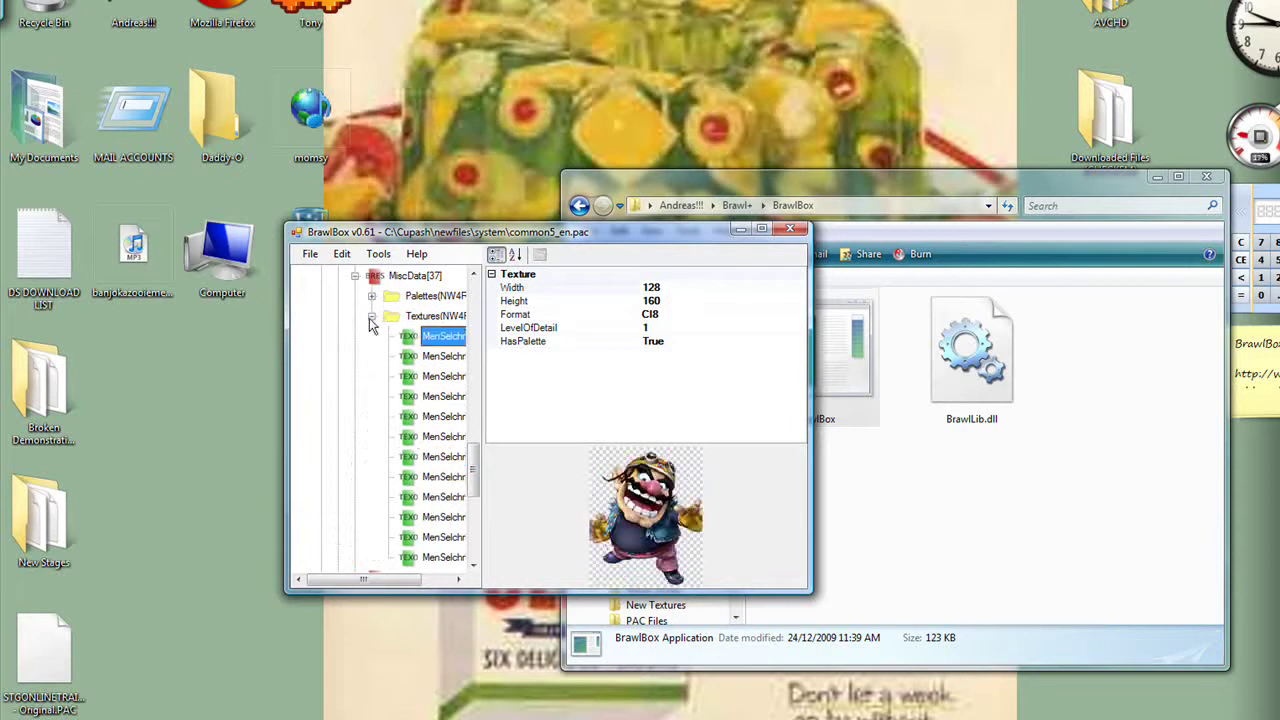
{"action": "left_click", "coordinate": [371, 316]}
{"action": "left_click", "coordinate": [355, 276]}
- Expand MiscData[34]'s textures and preview the robot variants, ending on the purple-and-white R.O.B
{"action": "scroll", "coordinate": [388, 369], "scroll_direction": "up", "scroll_amount": 1}
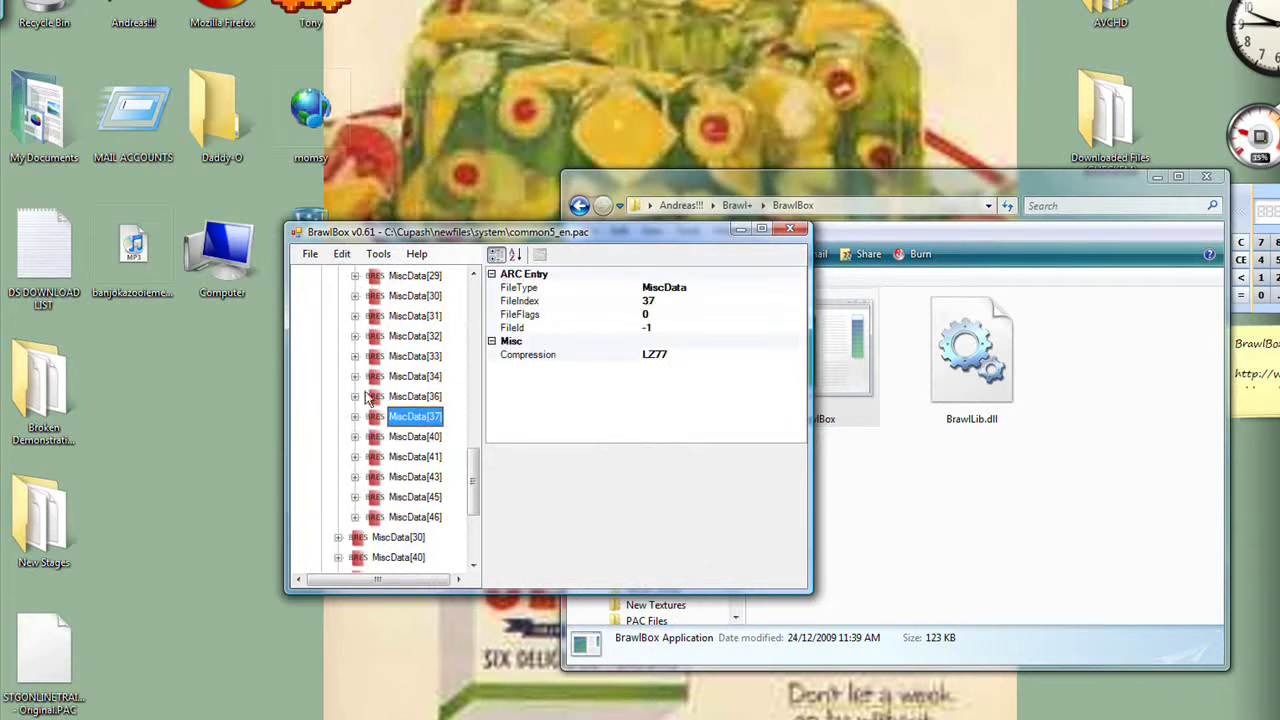
{"action": "left_click", "coordinate": [355, 376]}
{"action": "left_click", "coordinate": [371, 416]}
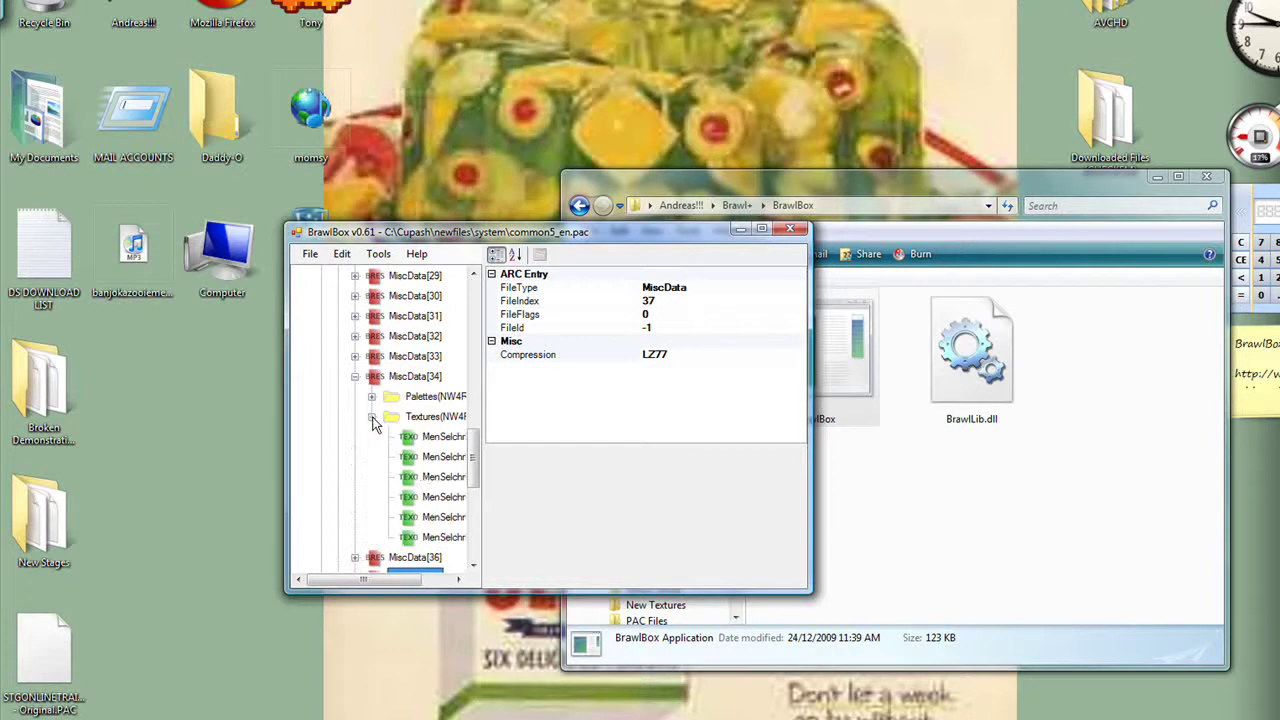
{"action": "left_click", "coordinate": [430, 477]}
{"action": "key", "text": "Up"}
{"action": "key", "text": "Up"}
{"action": "key", "text": "Up"}
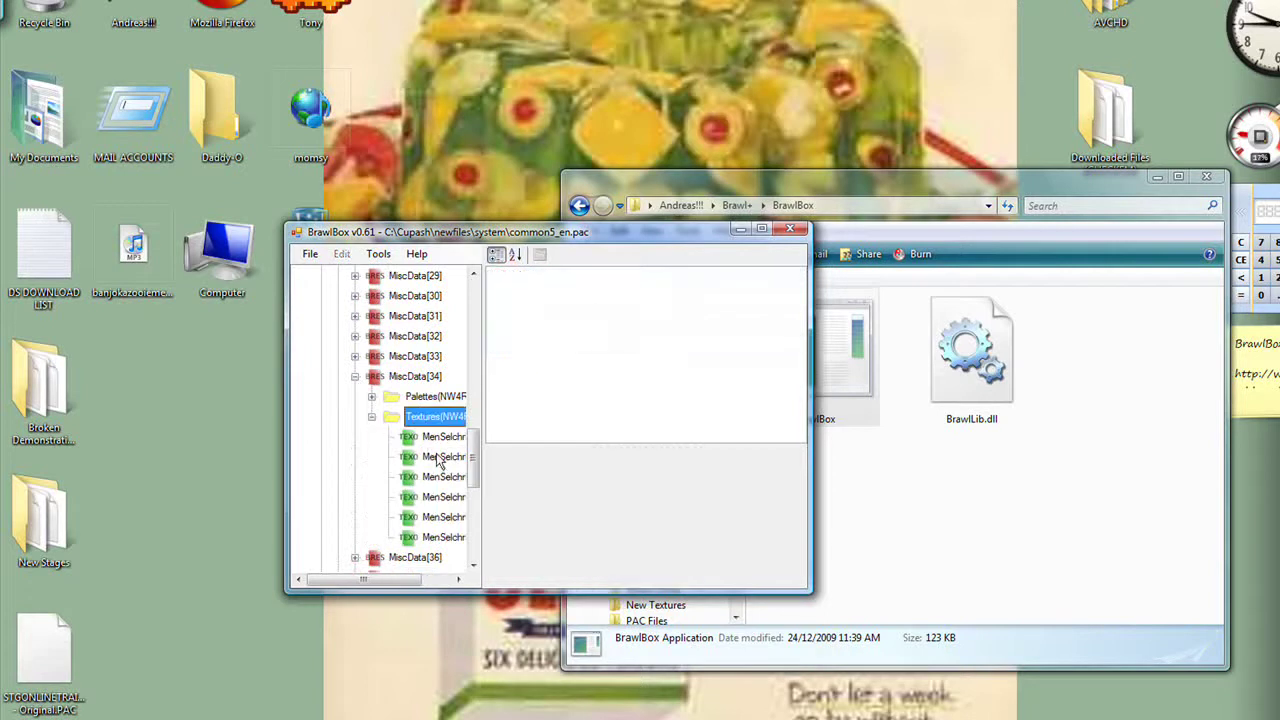
{"action": "key", "text": "Down"}
{"action": "key", "text": "Down"}
{"action": "left_click", "coordinate": [434, 519]}
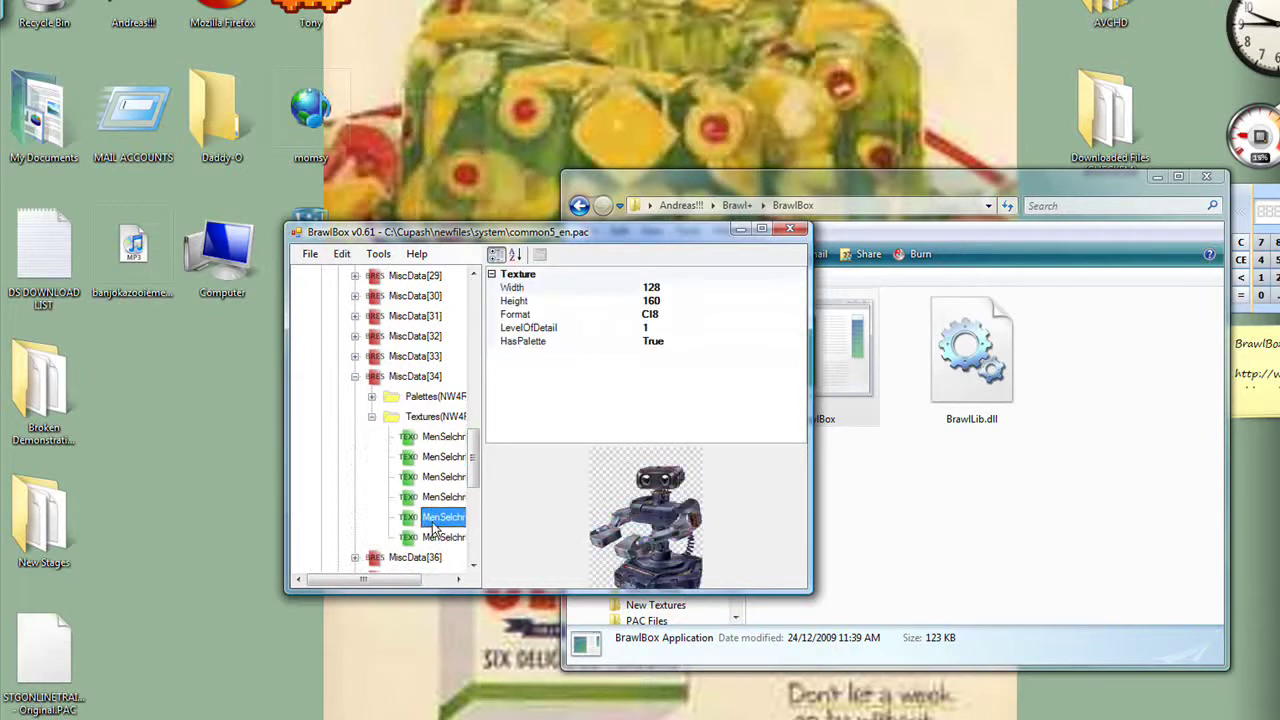
{"action": "left_click", "coordinate": [435, 540]}
{"action": "left_click", "coordinate": [433, 503]}
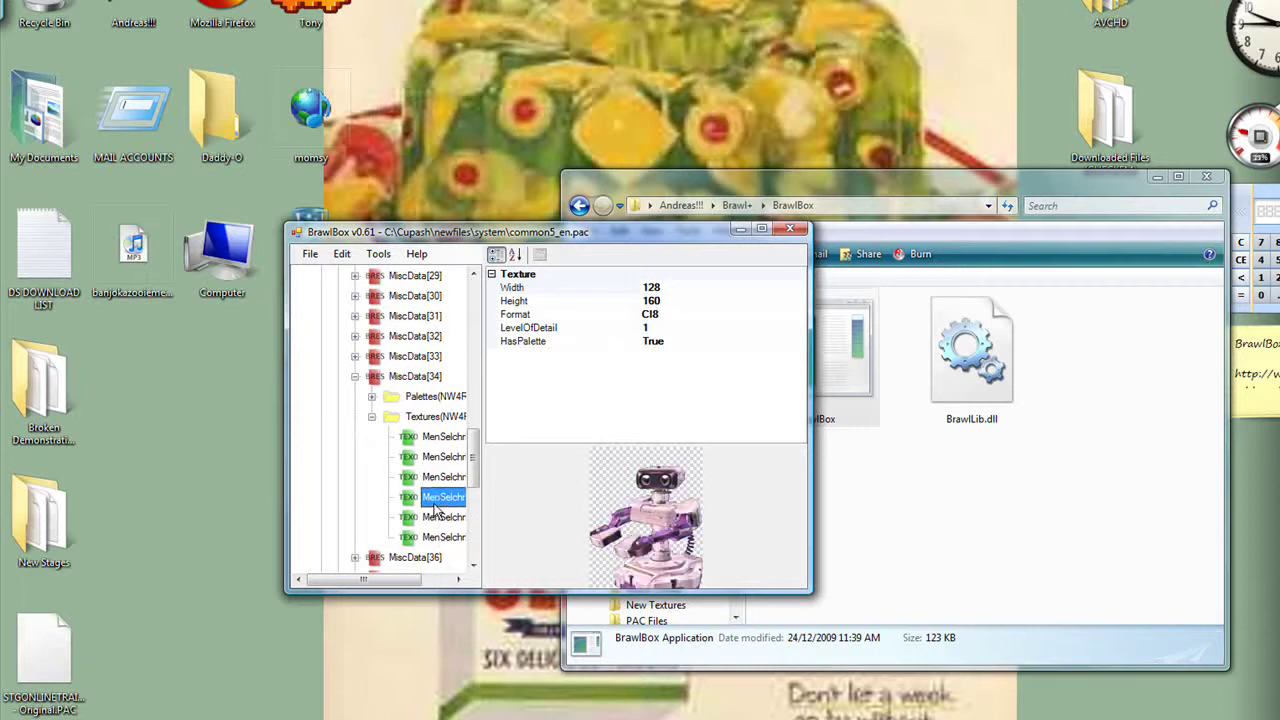
- Export the purple-and-white R.O.B. texture MenSelchrFaceB.344 as an image
{"action": "right_click", "coordinate": [433, 503]}
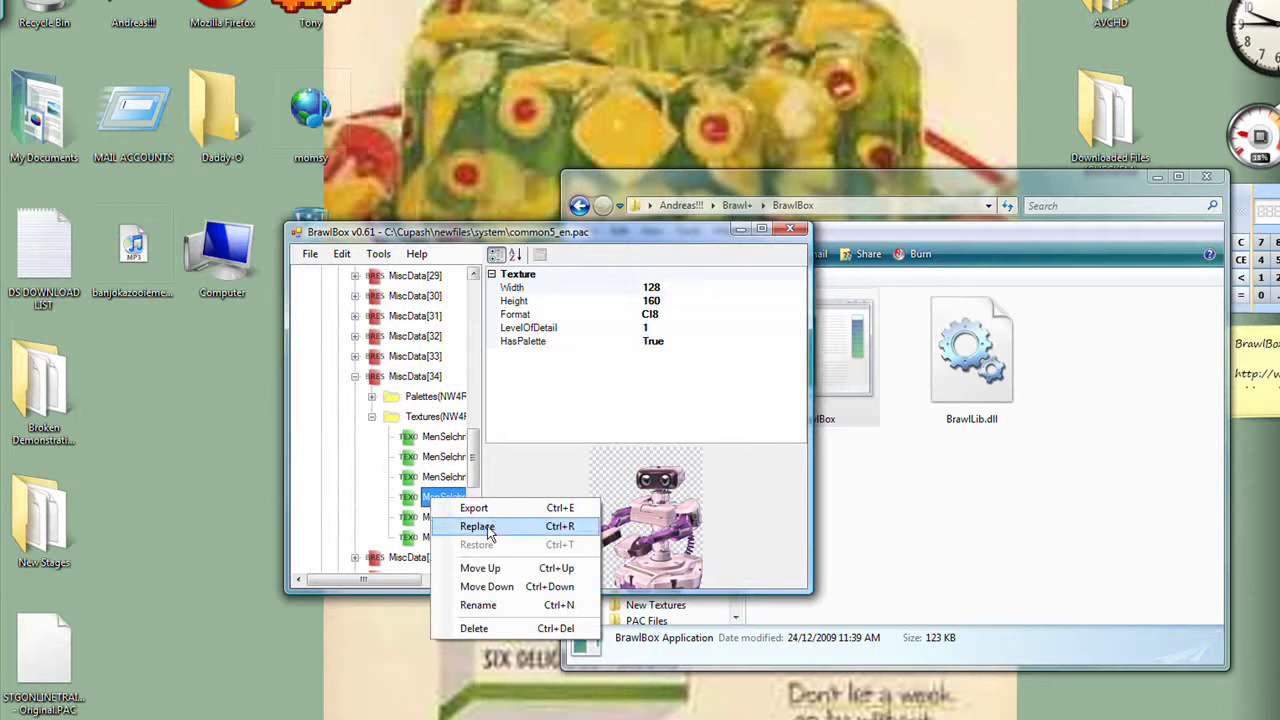
{"action": "left_click", "coordinate": [422, 500]}
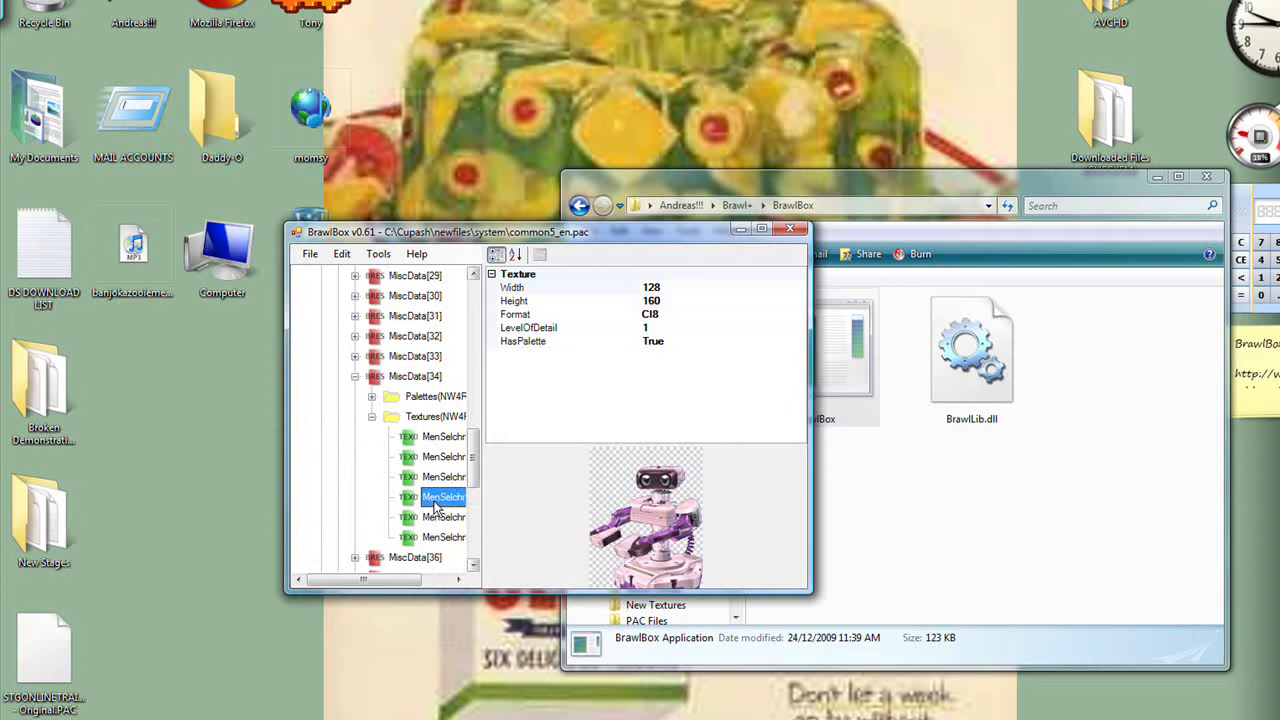
{"action": "left_click", "coordinate": [408, 380]}
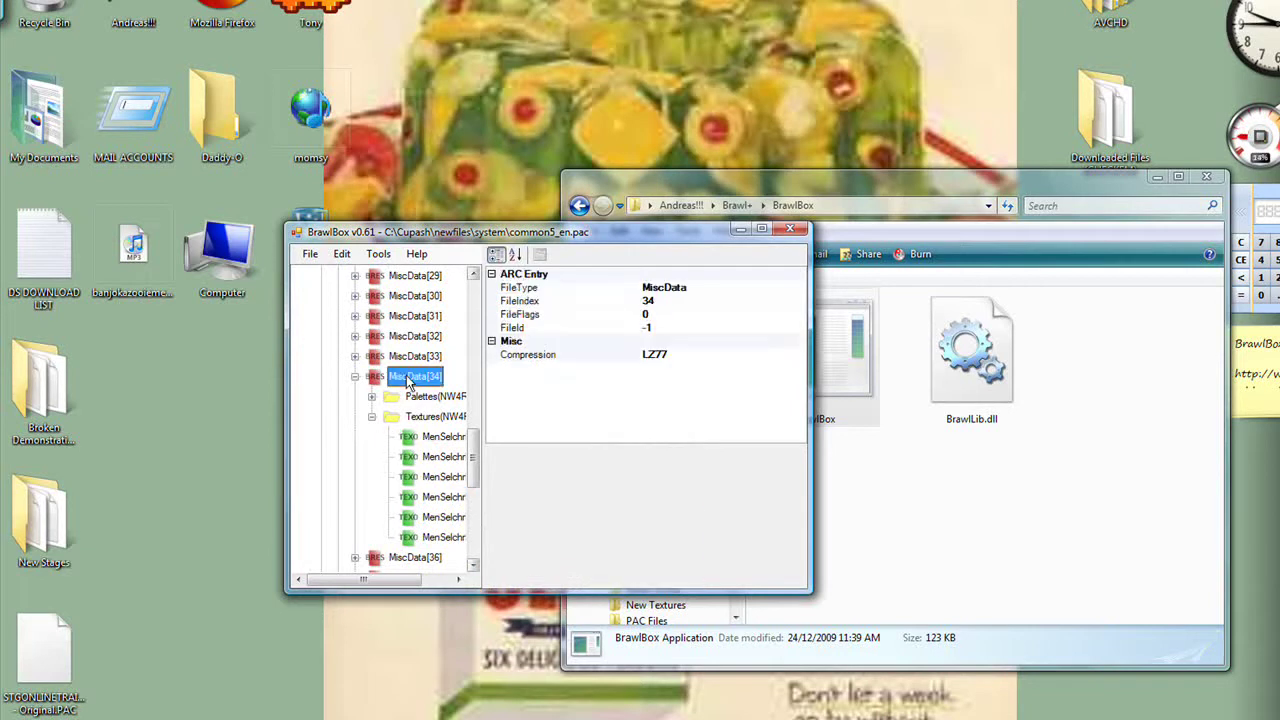
{"action": "left_click", "coordinate": [422, 424]}
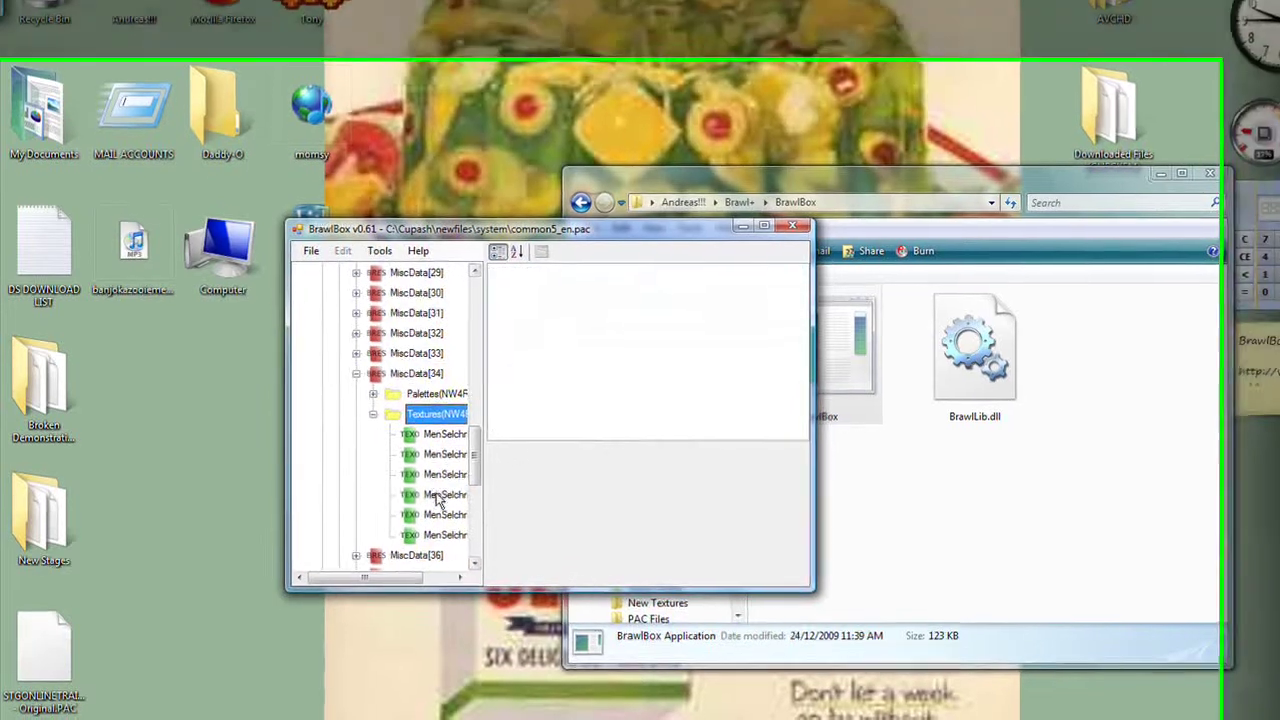
{"action": "left_click", "coordinate": [445, 497]}
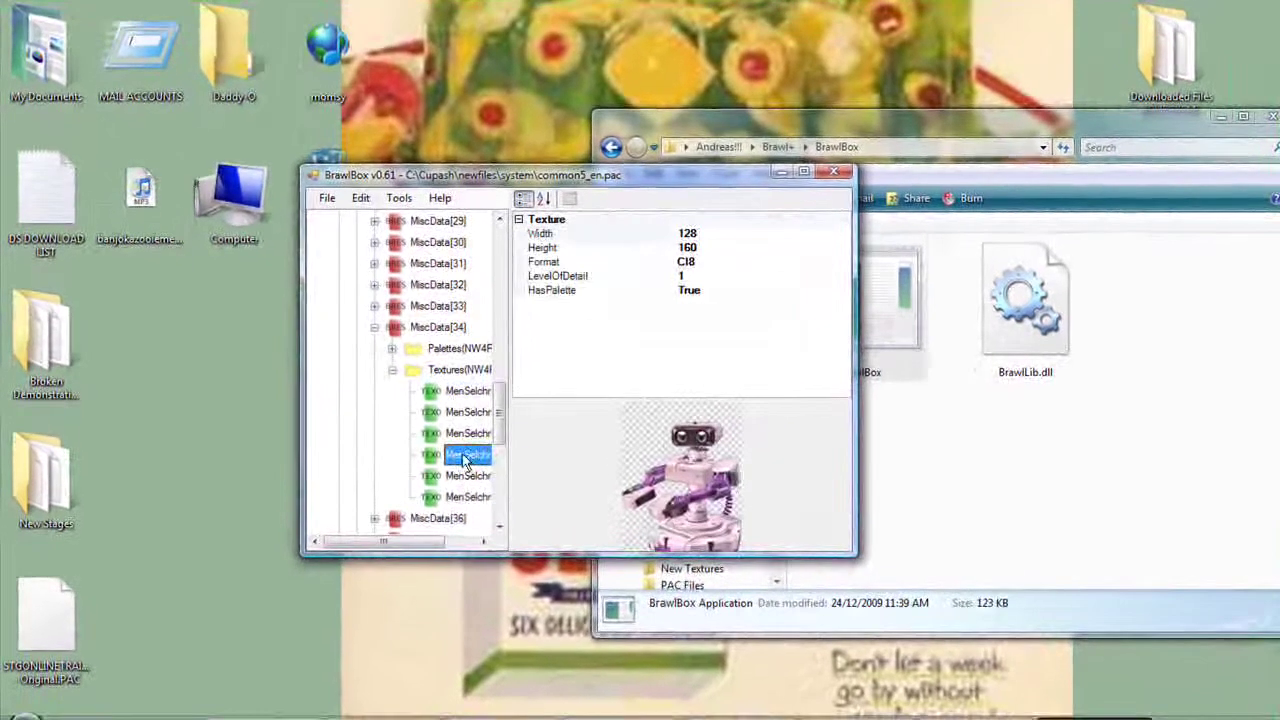
{"action": "right_click", "coordinate": [463, 460]}
{"action": "left_click", "coordinate": [501, 483]}
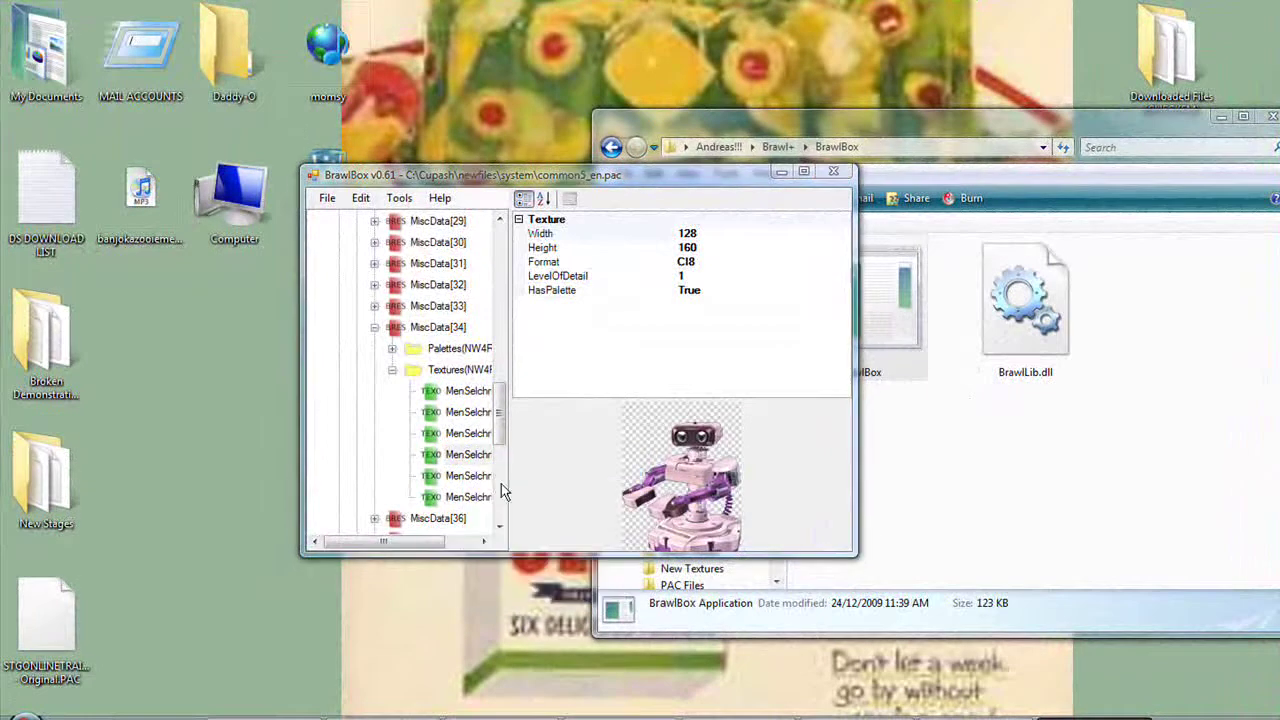
{"action": "left_click", "coordinate": [789, 586]}
{"action": "left_click", "coordinate": [465, 455]}
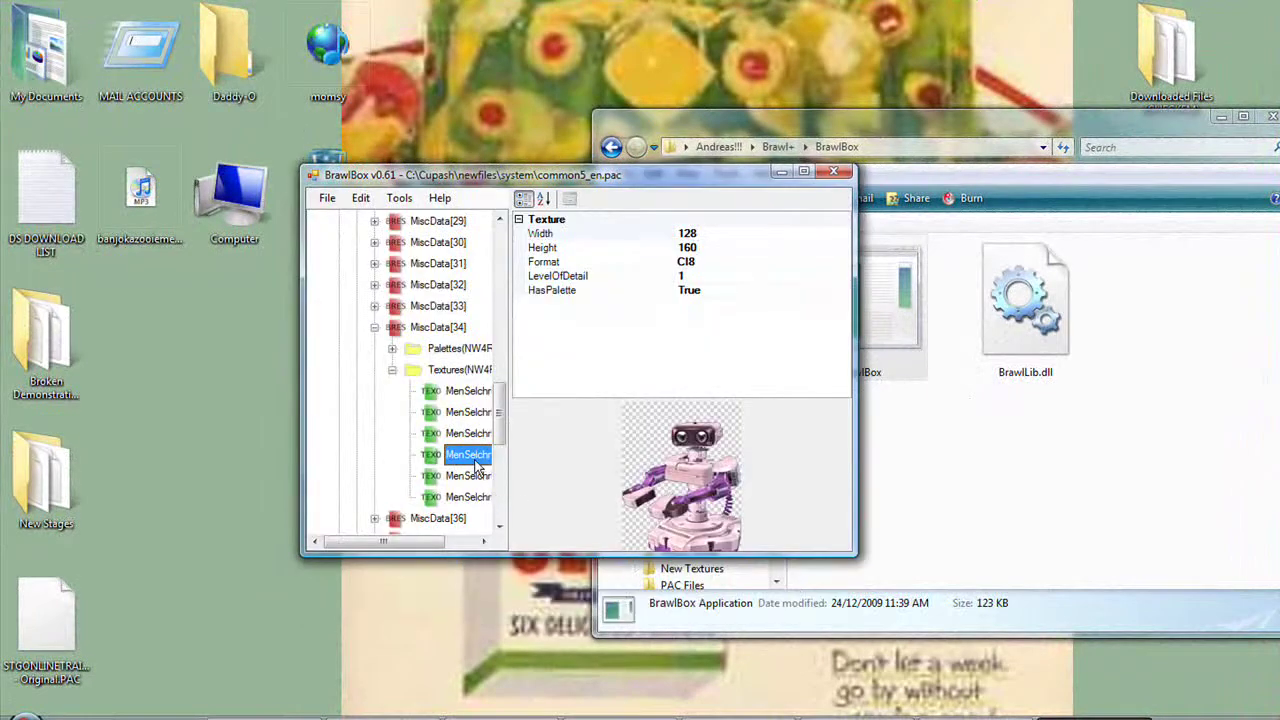
{"action": "right_click", "coordinate": [472, 458]}
{"action": "left_click", "coordinate": [515, 481]}
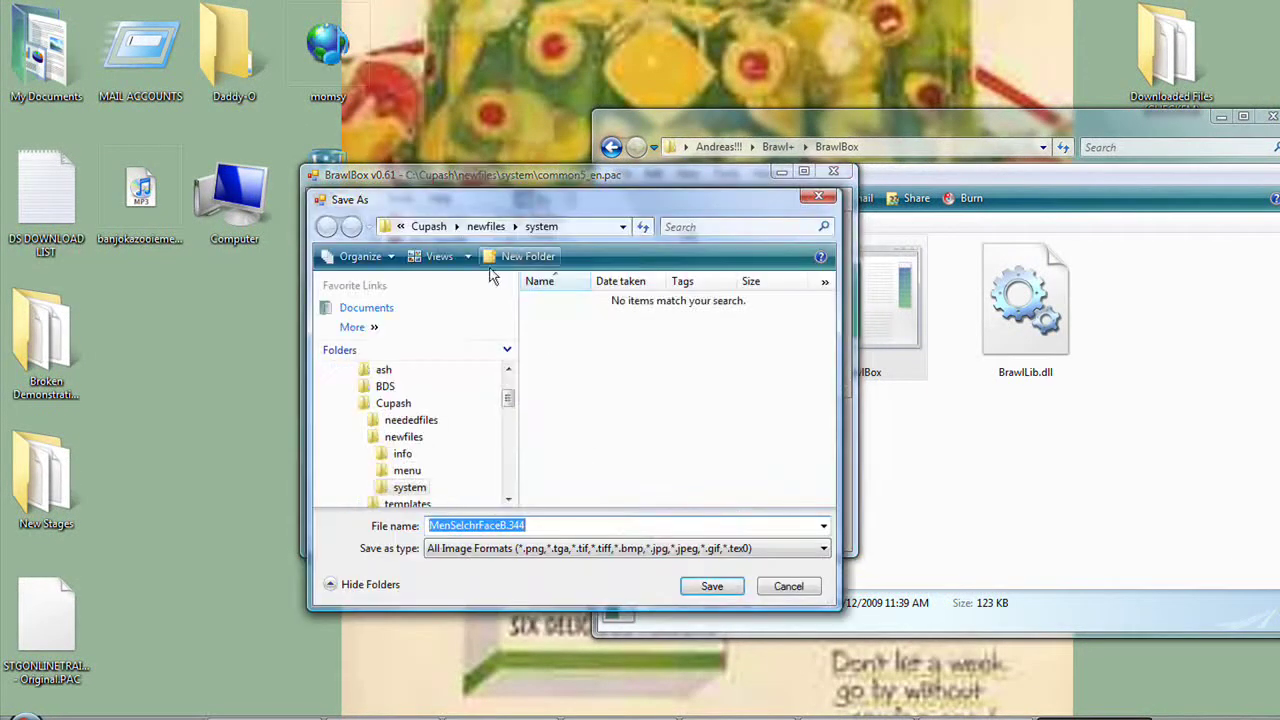
- Save the R.O.B. texture to the Desktop as MenSelchrFaceB.344 and open the exported file
{"action": "left_click", "coordinate": [400, 226]}
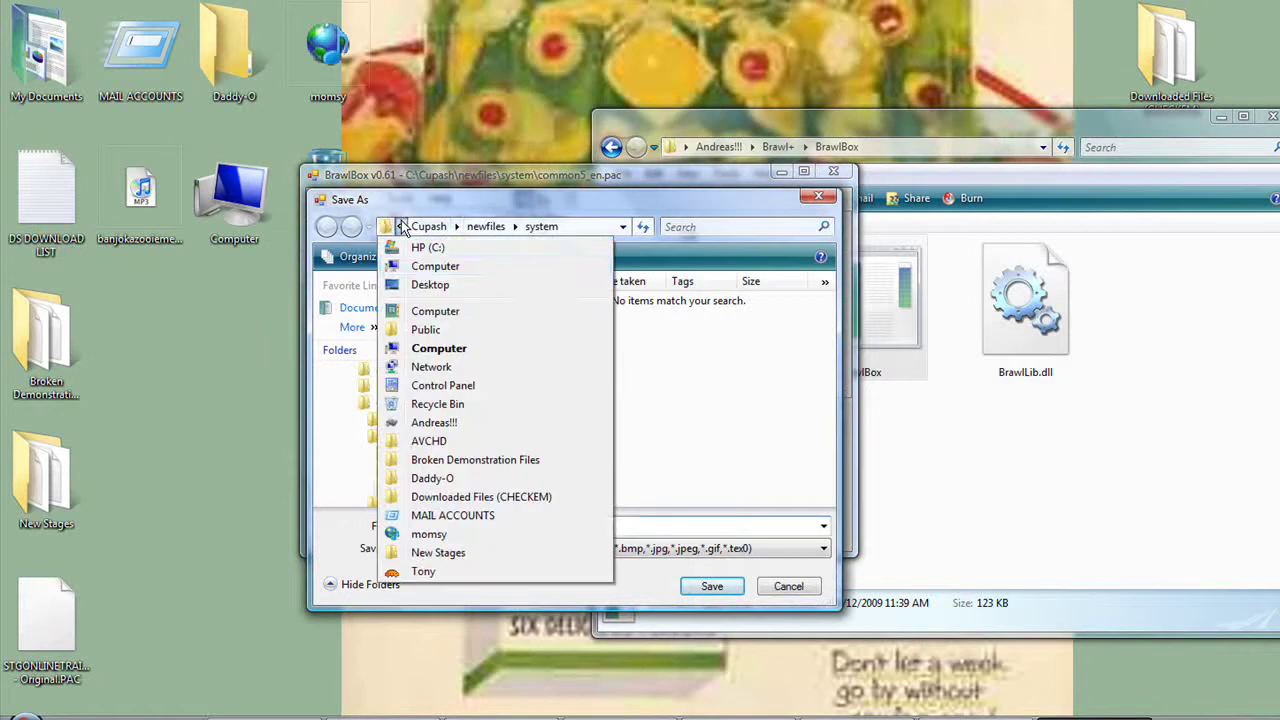
{"action": "left_click", "coordinate": [430, 284]}
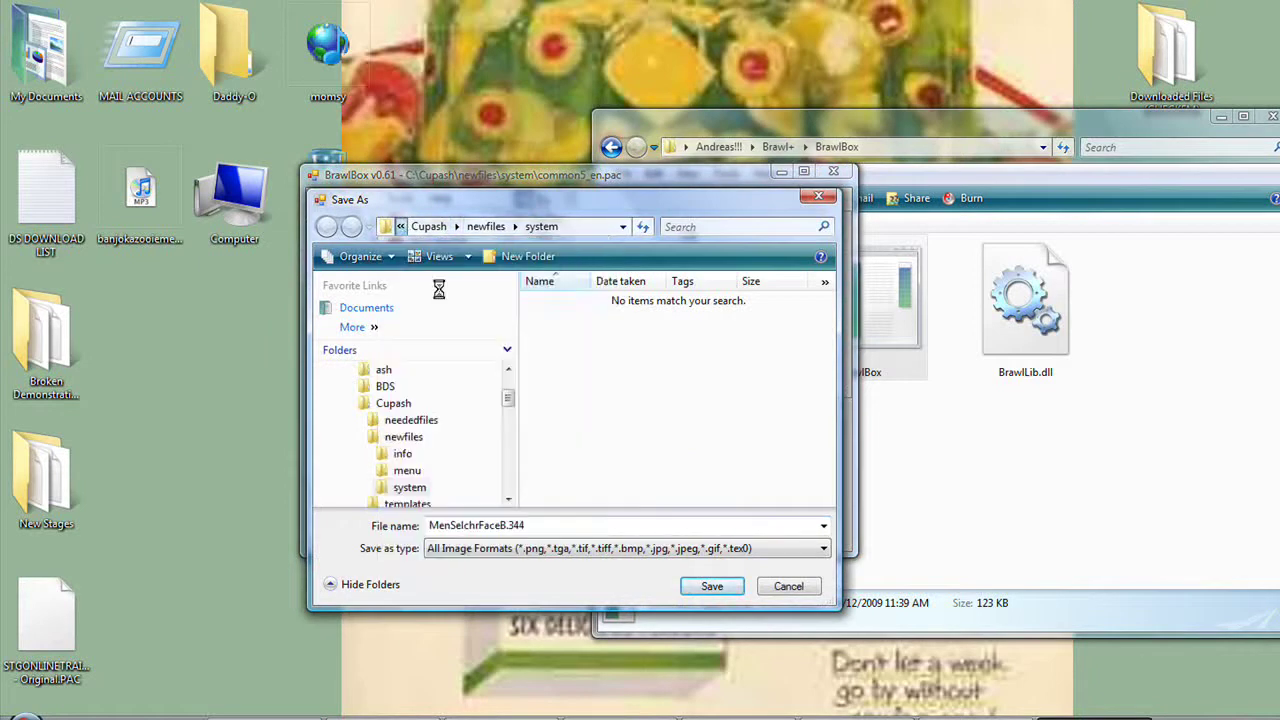
{"action": "left_click", "coordinate": [716, 588]}
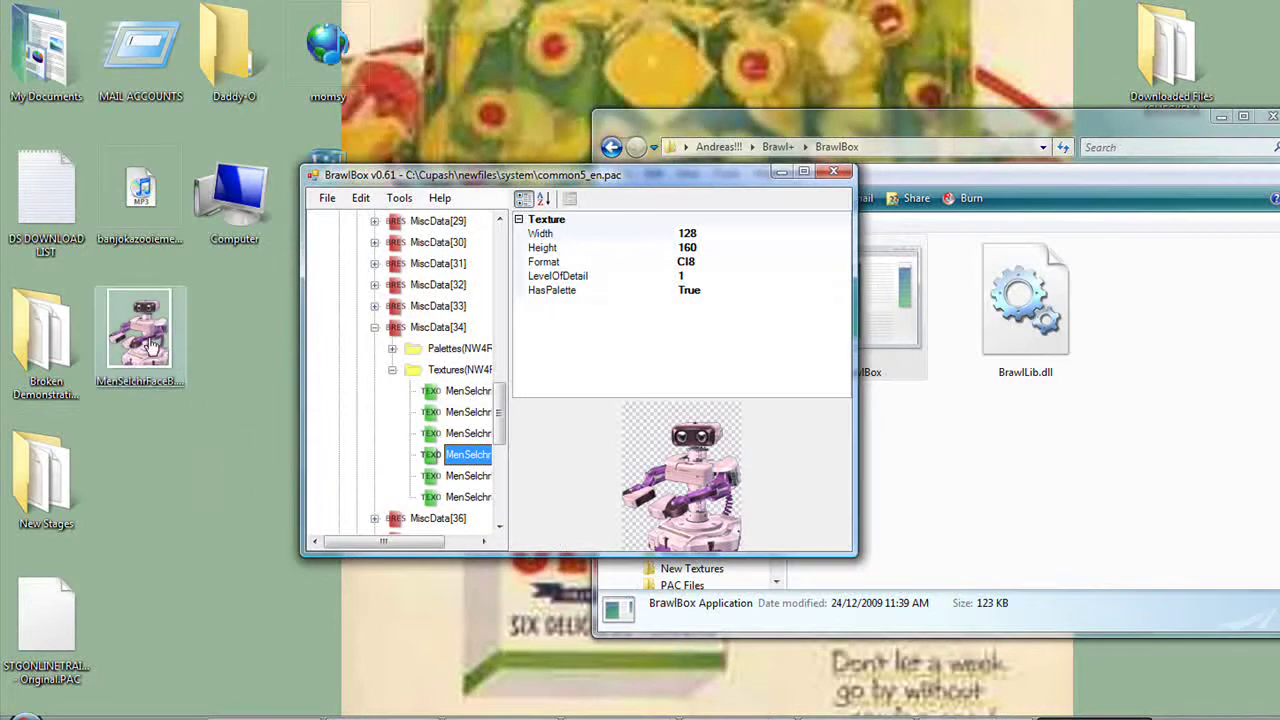
{"action": "right_click", "coordinate": [150, 345]}
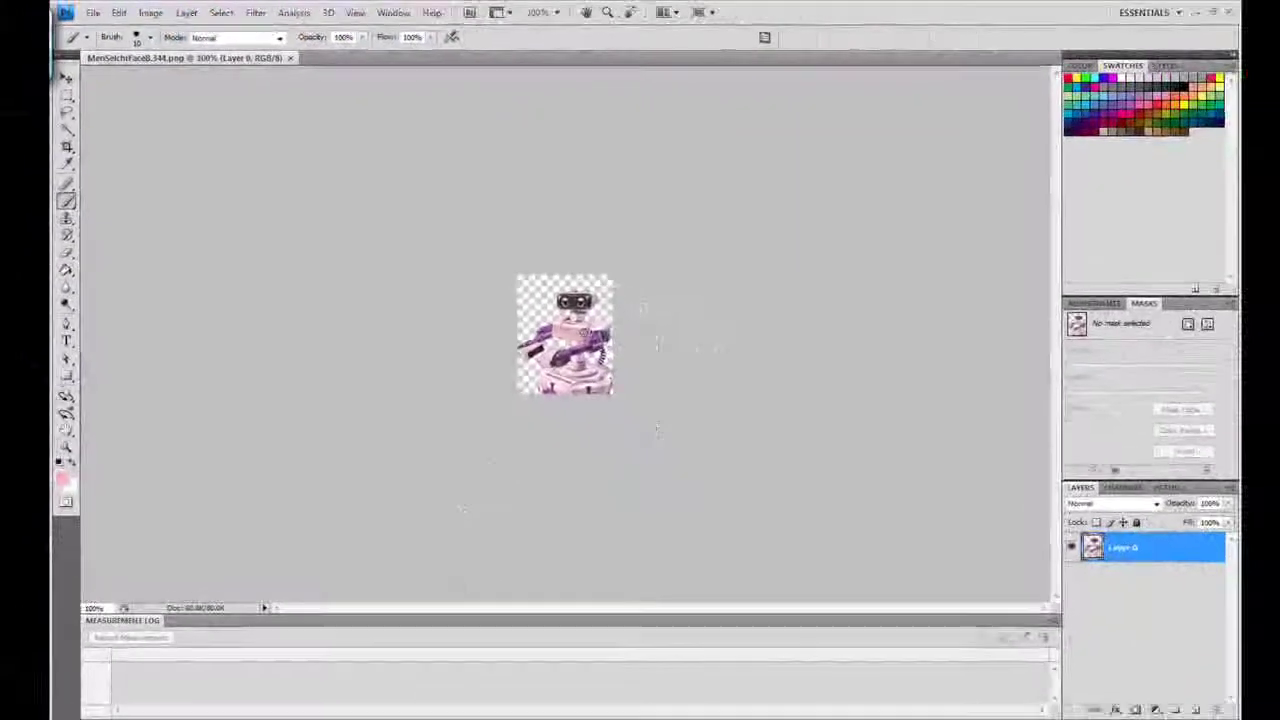
- Zoom the portrait to 400% and set the foreground colour to red #ff0018
{"action": "key", "text": "ctrl+plus"}
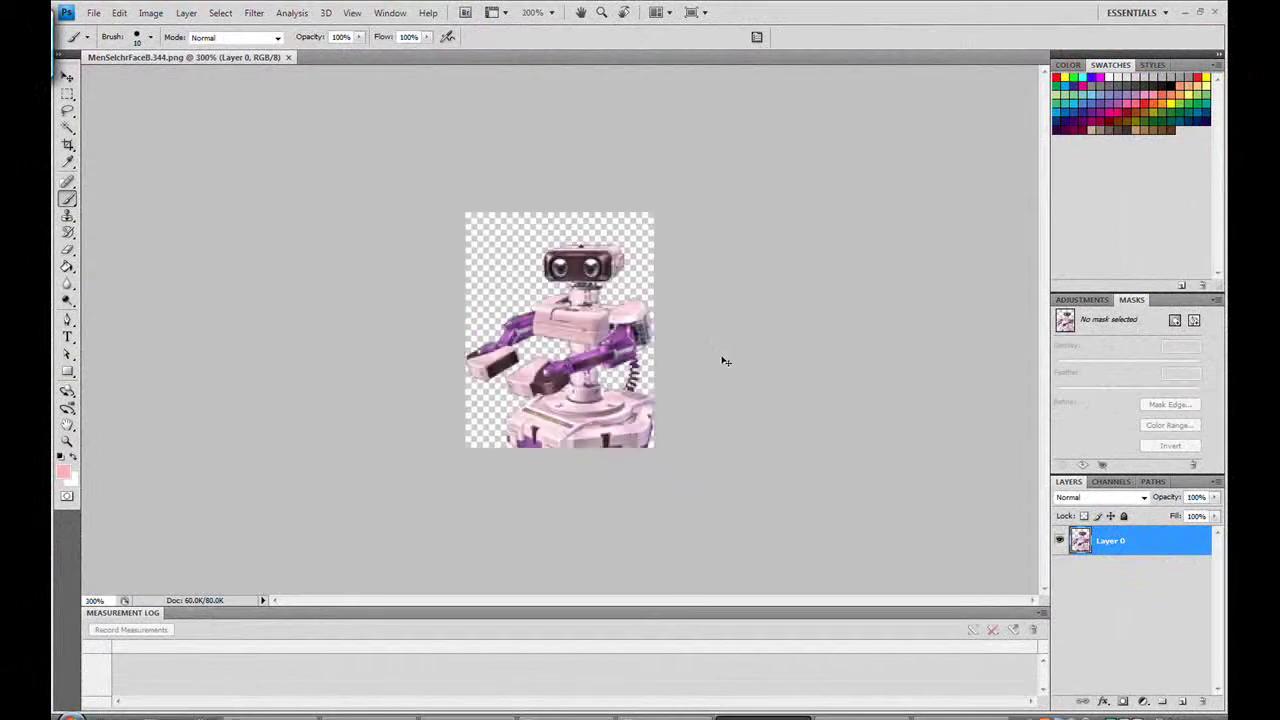
{"action": "key", "text": "ctrl+plus"}
{"action": "key", "text": "ctrl+plus"}
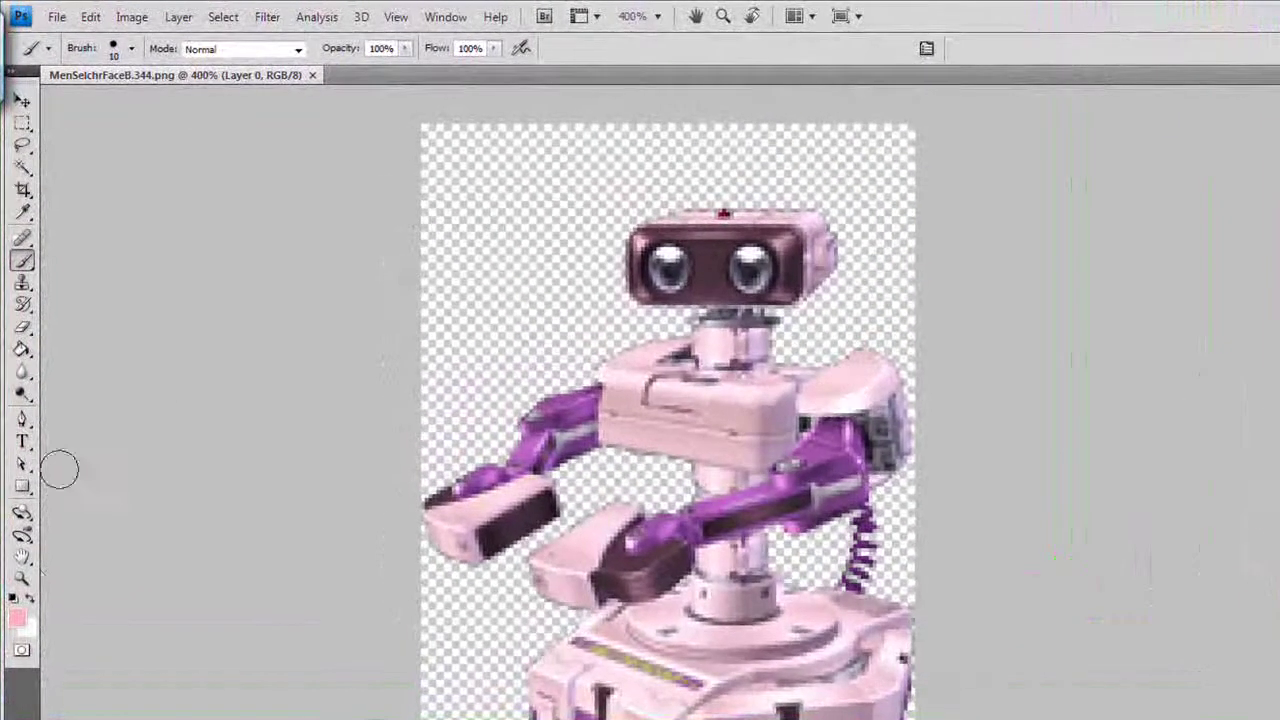
{"action": "left_click", "coordinate": [18, 615]}
{"action": "left_click_drag", "start_coordinate": [213, 353], "coordinate": [307, 292]}
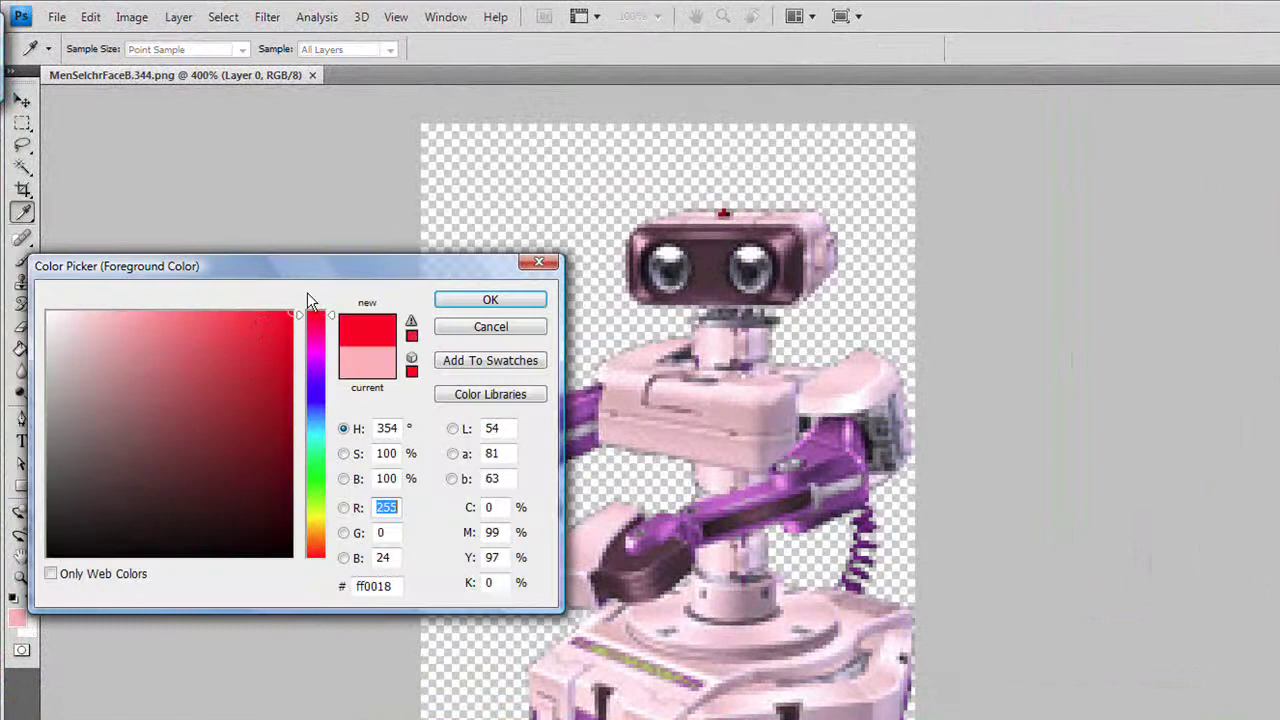
{"action": "left_click", "coordinate": [490, 300]}
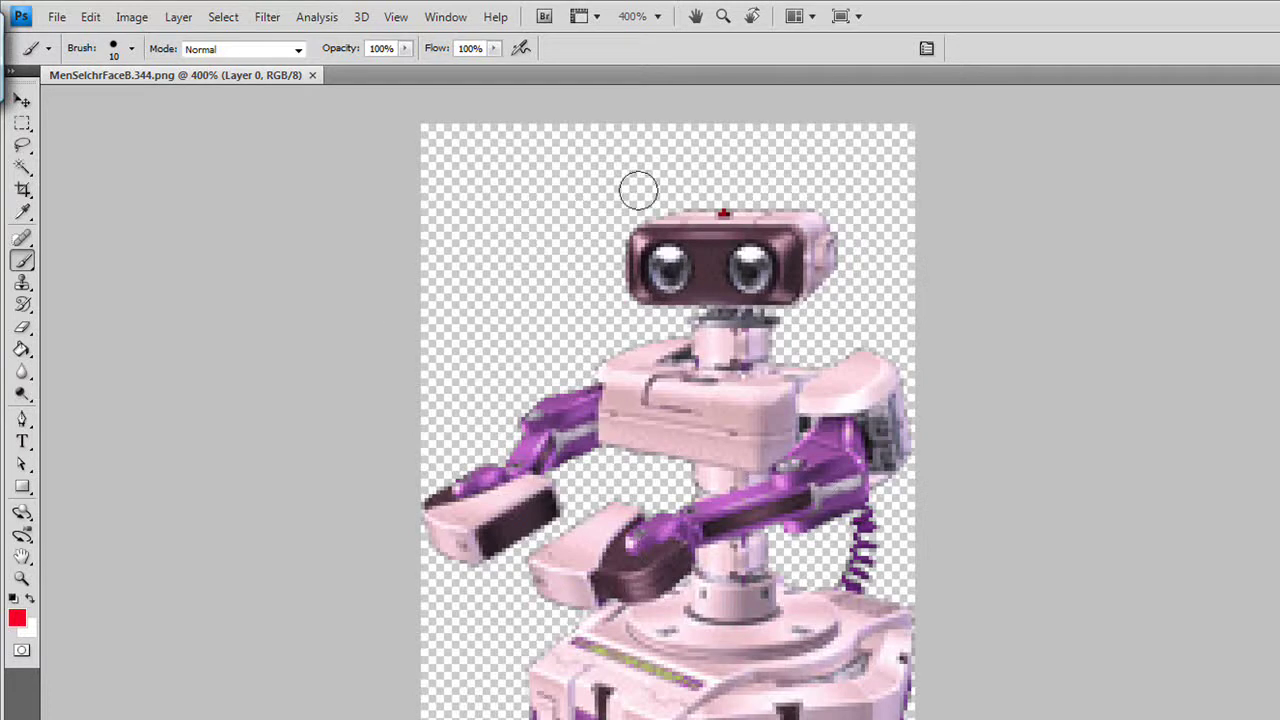
- Paint the robot's two eyes red and a red stripe across its base
{"action": "left_click", "coordinate": [669, 268]}
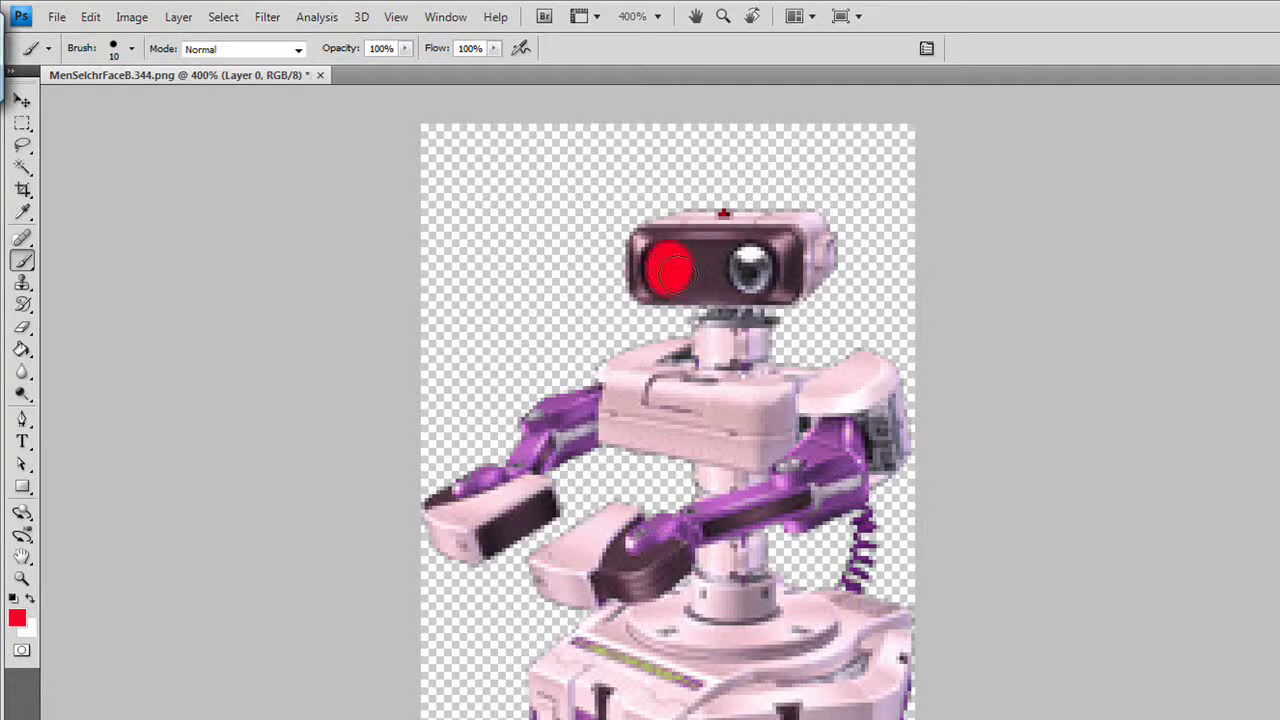
{"action": "left_click", "coordinate": [750, 266]}
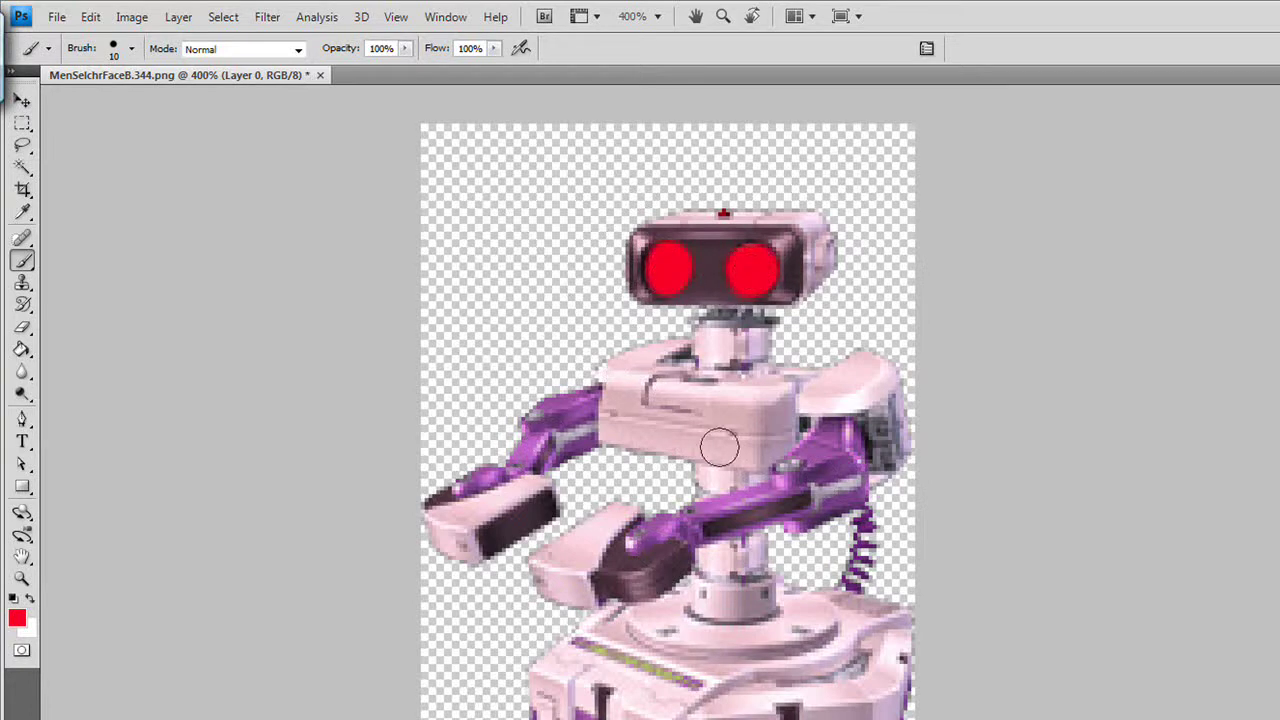
{"action": "left_click", "coordinate": [689, 690]}
{"action": "left_click_drag", "start_coordinate": [689, 690], "coordinate": [584, 651]}
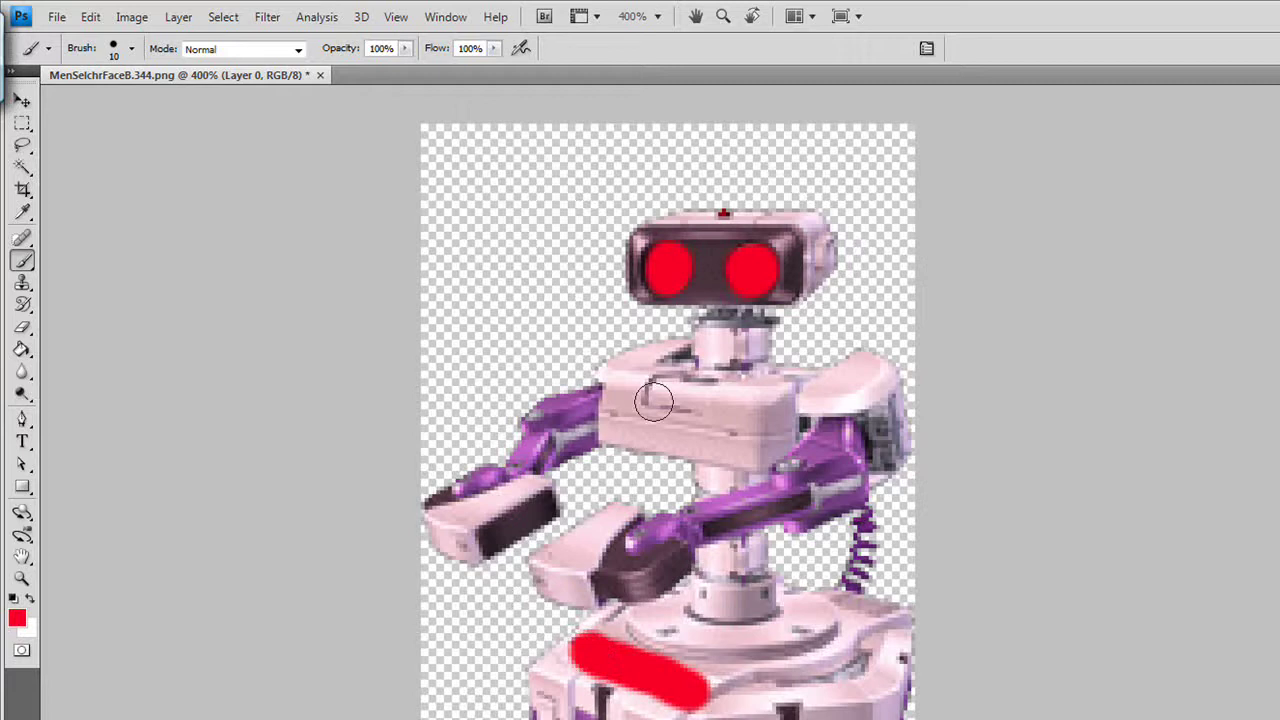
- Paint a red smiley face with two dots and a curved smile on the chest
{"action": "left_click", "coordinate": [655, 390]}
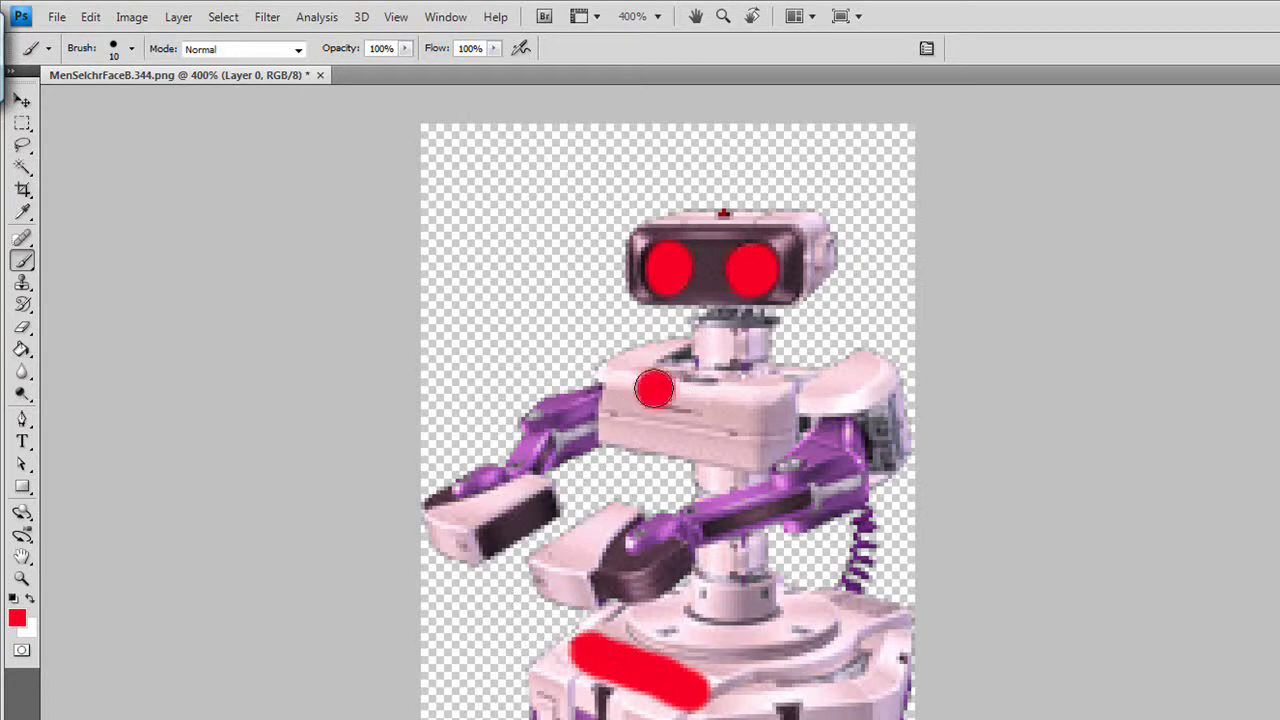
{"action": "left_click", "coordinate": [711, 395]}
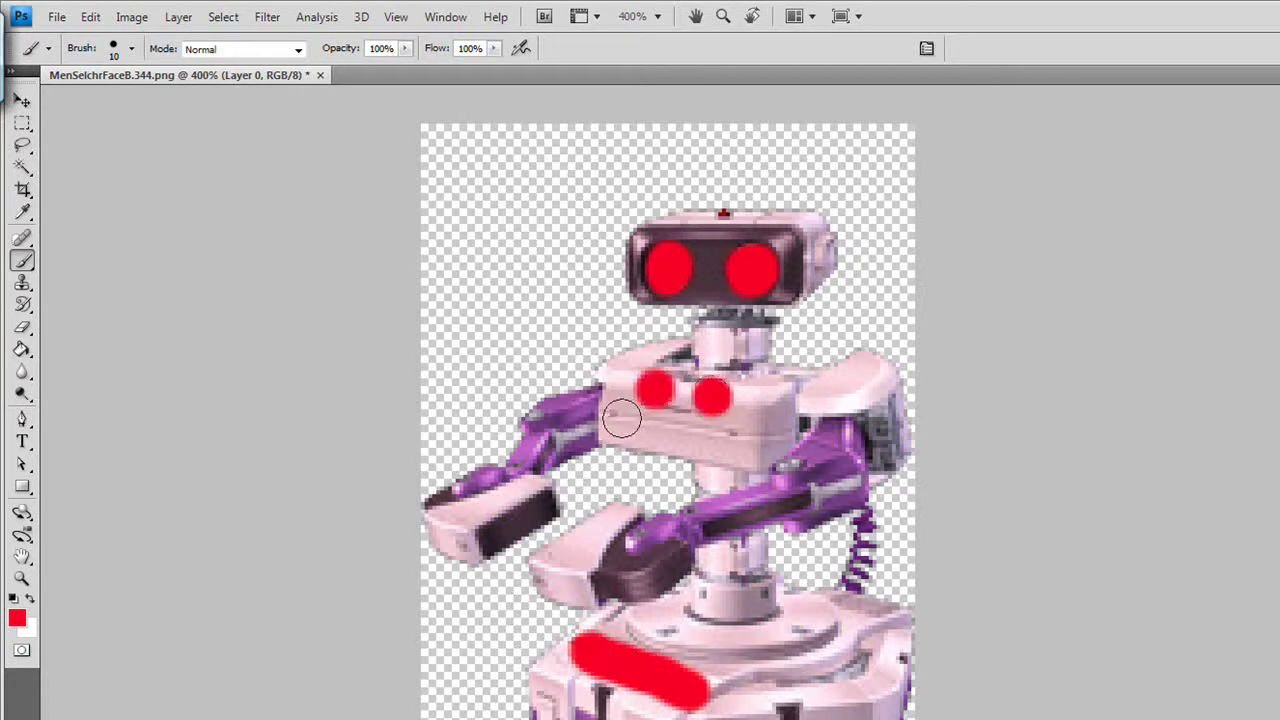
{"action": "left_click", "coordinate": [628, 428]}
{"action": "mouse_move", "coordinate": [628, 428]}
{"action": "left_mouse_down"}
{"action": "mouse_move", "coordinate": [705, 456]}
{"action": "mouse_move", "coordinate": [735, 446]}
{"action": "mouse_move", "coordinate": [730, 455]}
{"action": "left_mouse_up"}
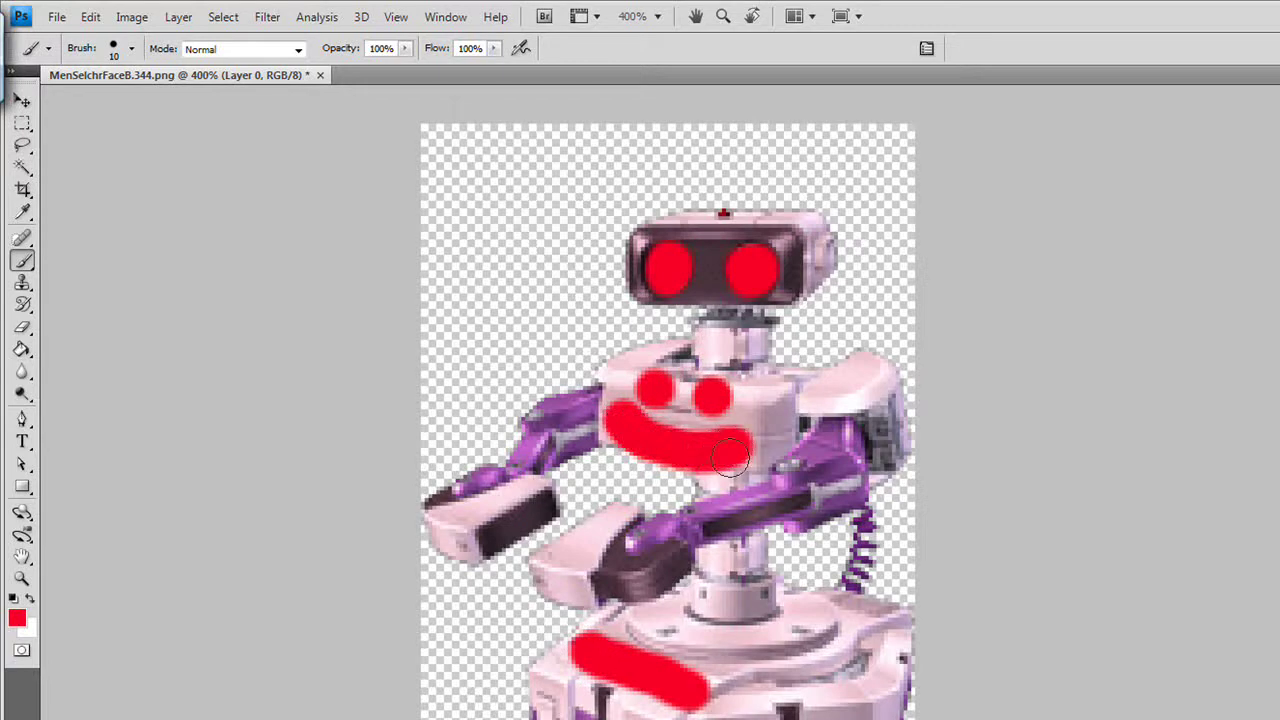
- Save the edited portrait as a PNG, overwriting MenSelchrFaceB.344 on the desktop
{"action": "left_click", "coordinate": [66, 18]}
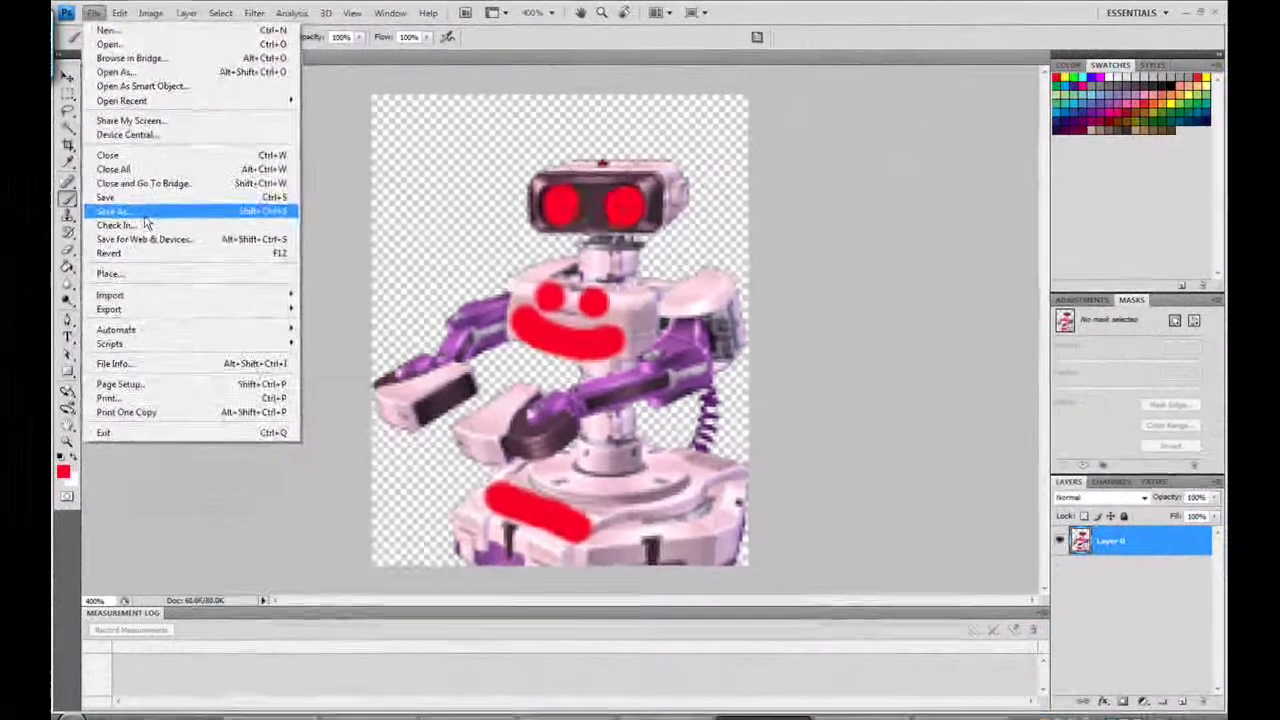
{"action": "left_click", "coordinate": [137, 250]}
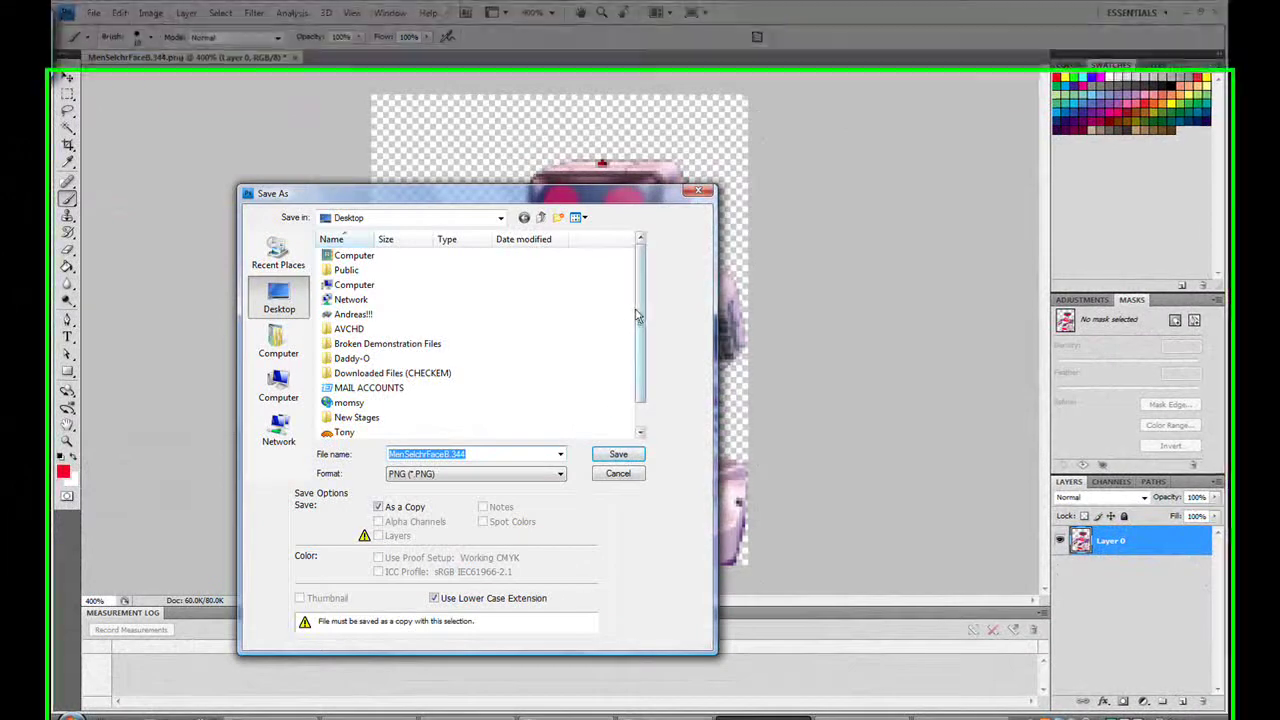
{"action": "scroll", "coordinate": [470, 375], "scroll_direction": "down", "scroll_amount": 1}
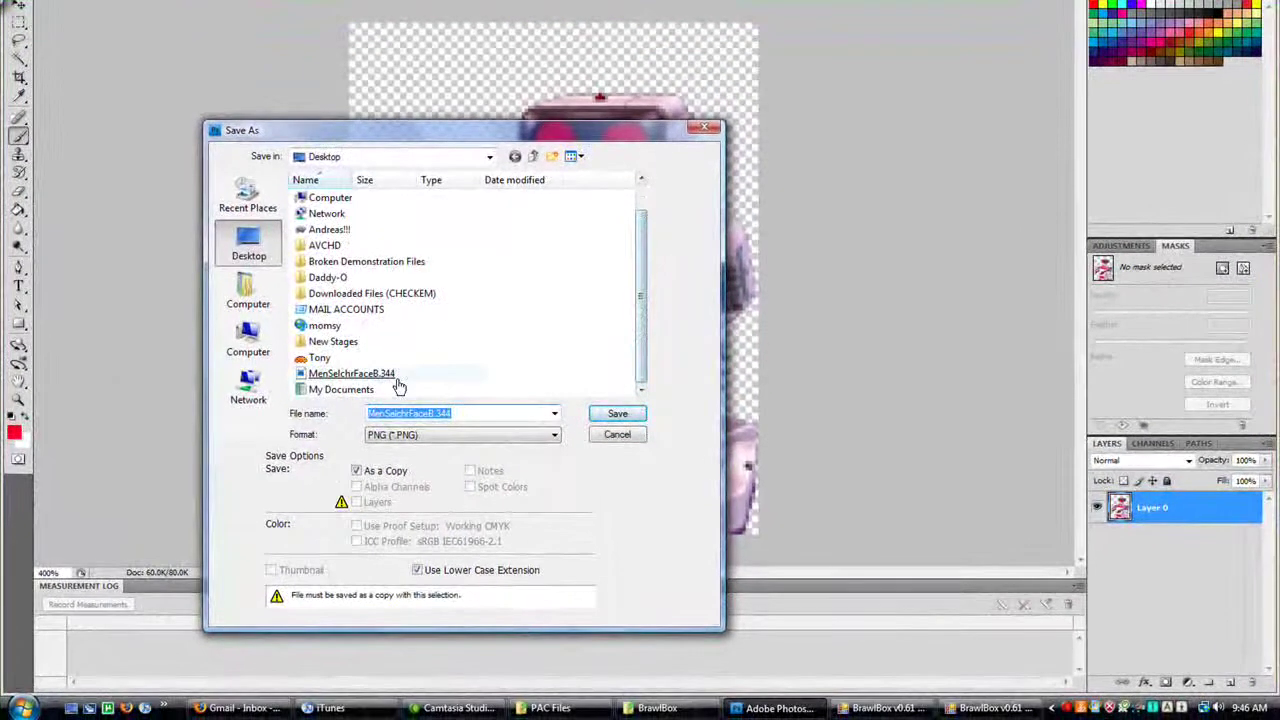
{"action": "double_click", "coordinate": [398, 378]}
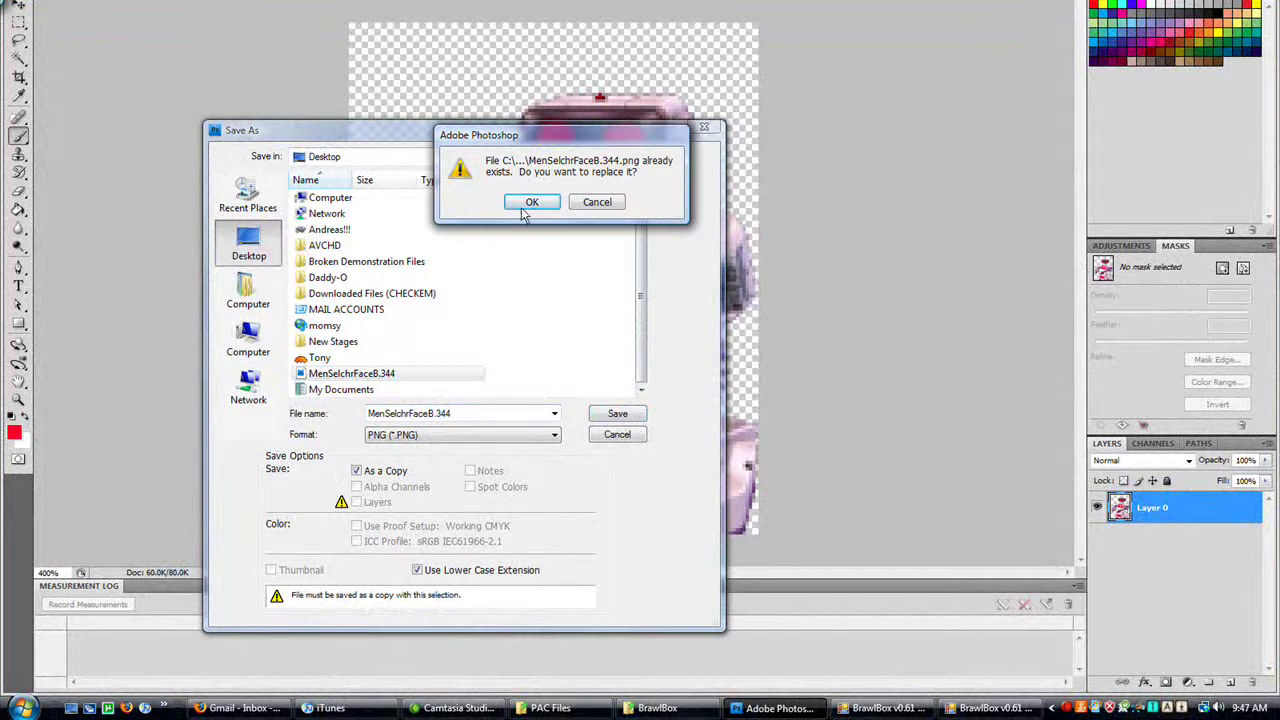
{"action": "left_click", "coordinate": [527, 205]}
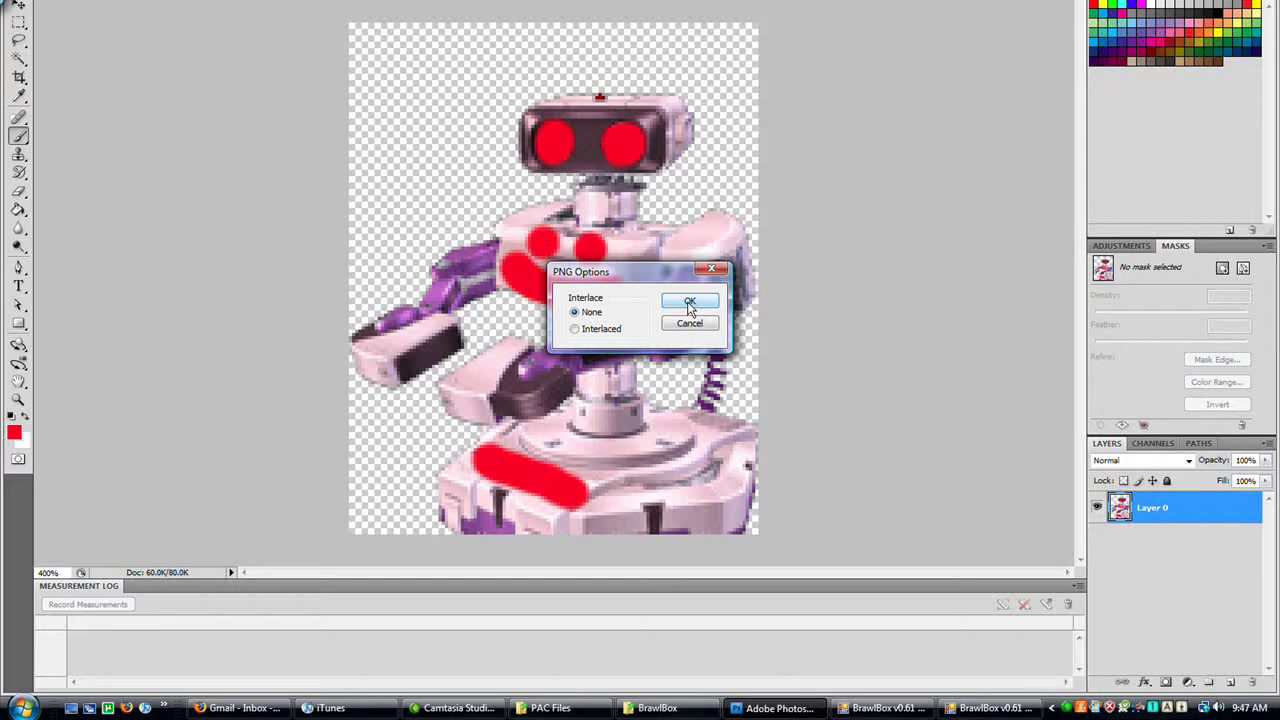
{"action": "left_click", "coordinate": [689, 303]}
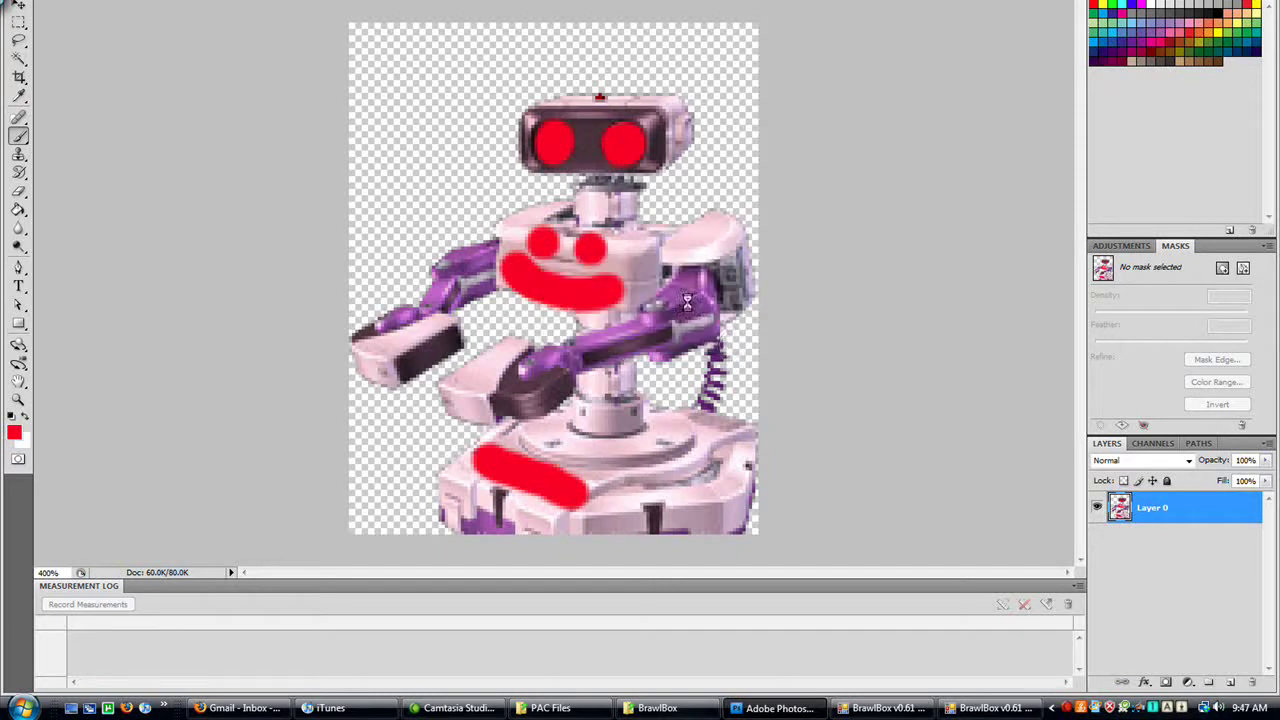
- Bring BrawlBox back to the front and nudge its window slightly right
{"action": "left_click", "coordinate": [762, 707]}
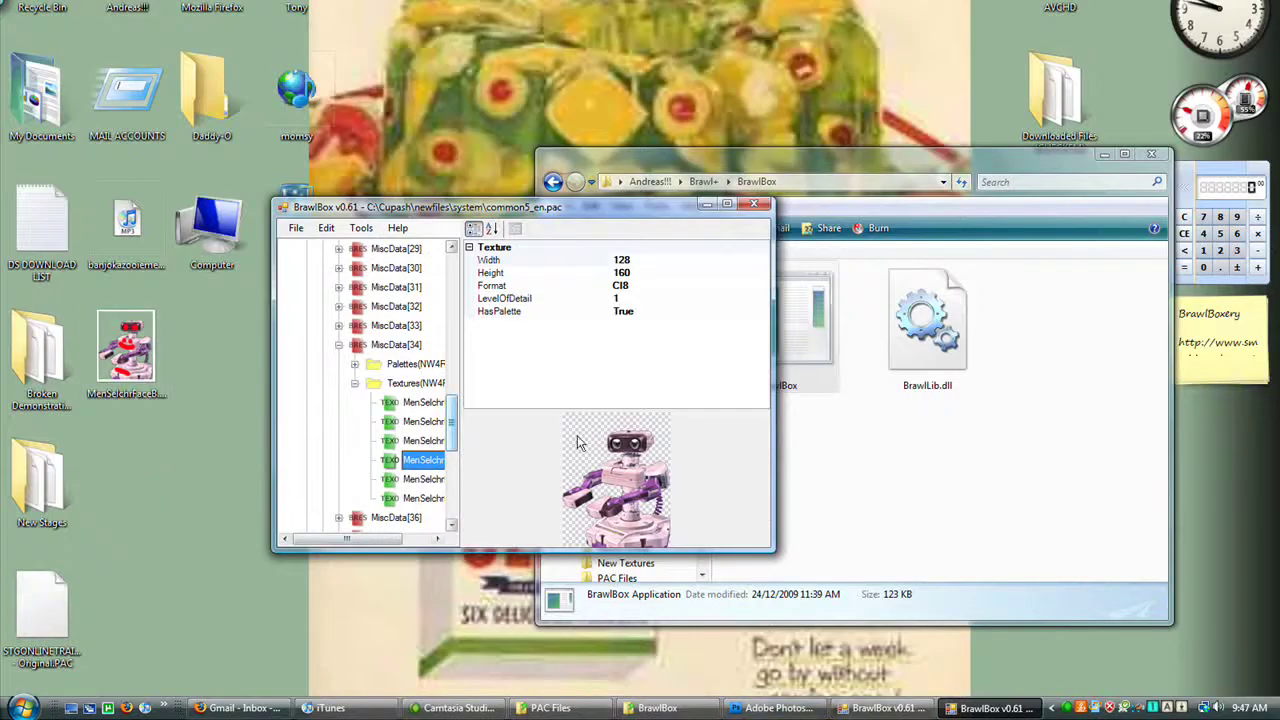
{"action": "left_click_drag", "start_coordinate": [558, 210], "coordinate": [618, 213]}
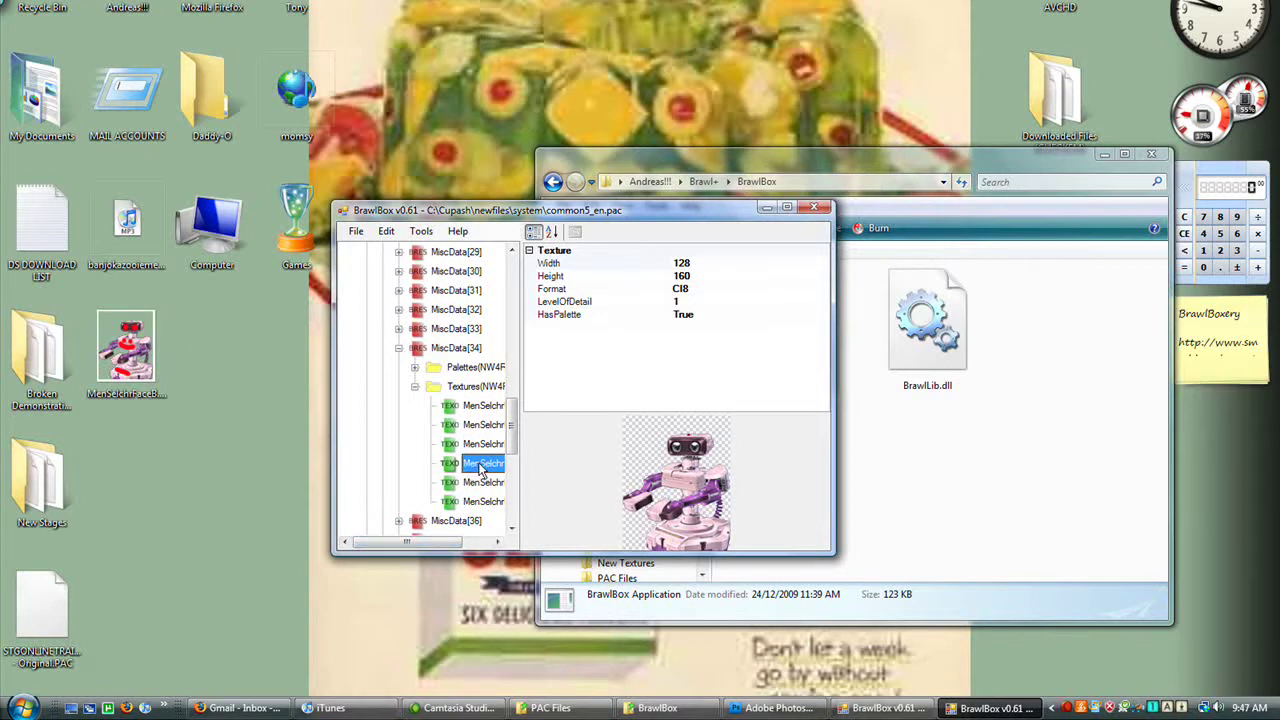
- Replace the R.O.B. texture with the edited MenSelchrFaceB.344, accepting the CI8 conversion settings
{"action": "right_click", "coordinate": [481, 470]}
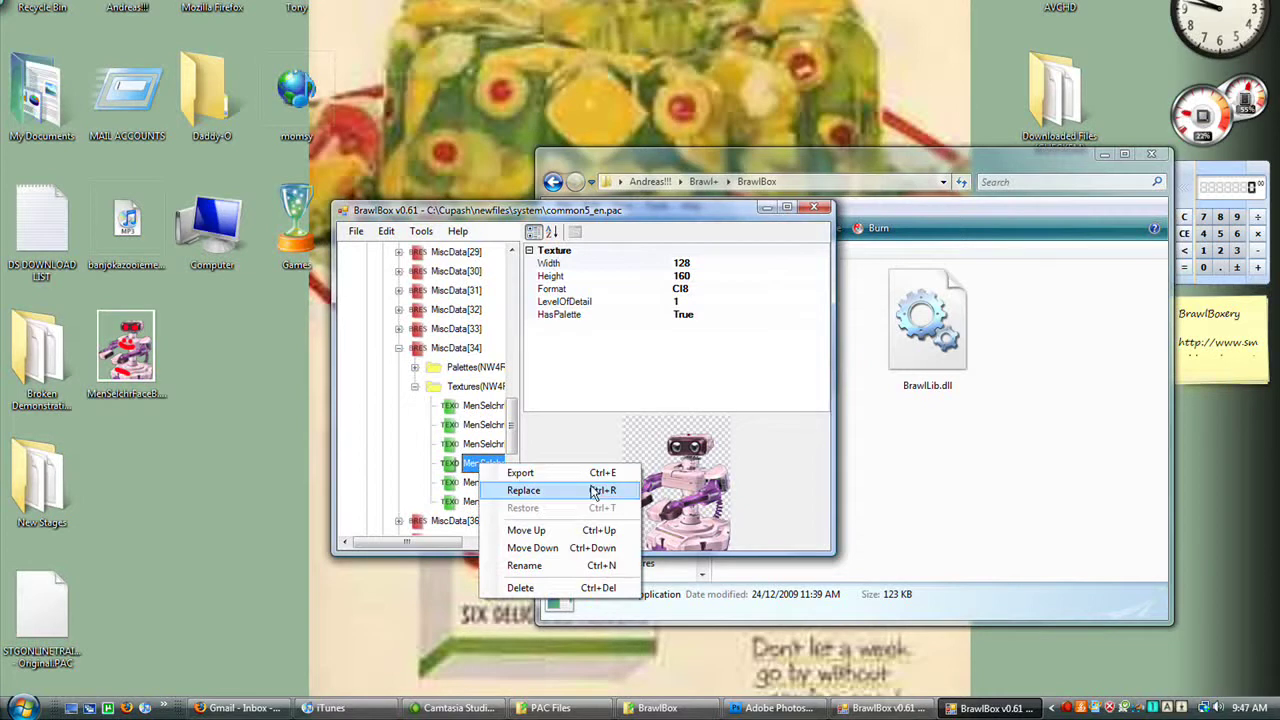
{"action": "left_click", "coordinate": [591, 490]}
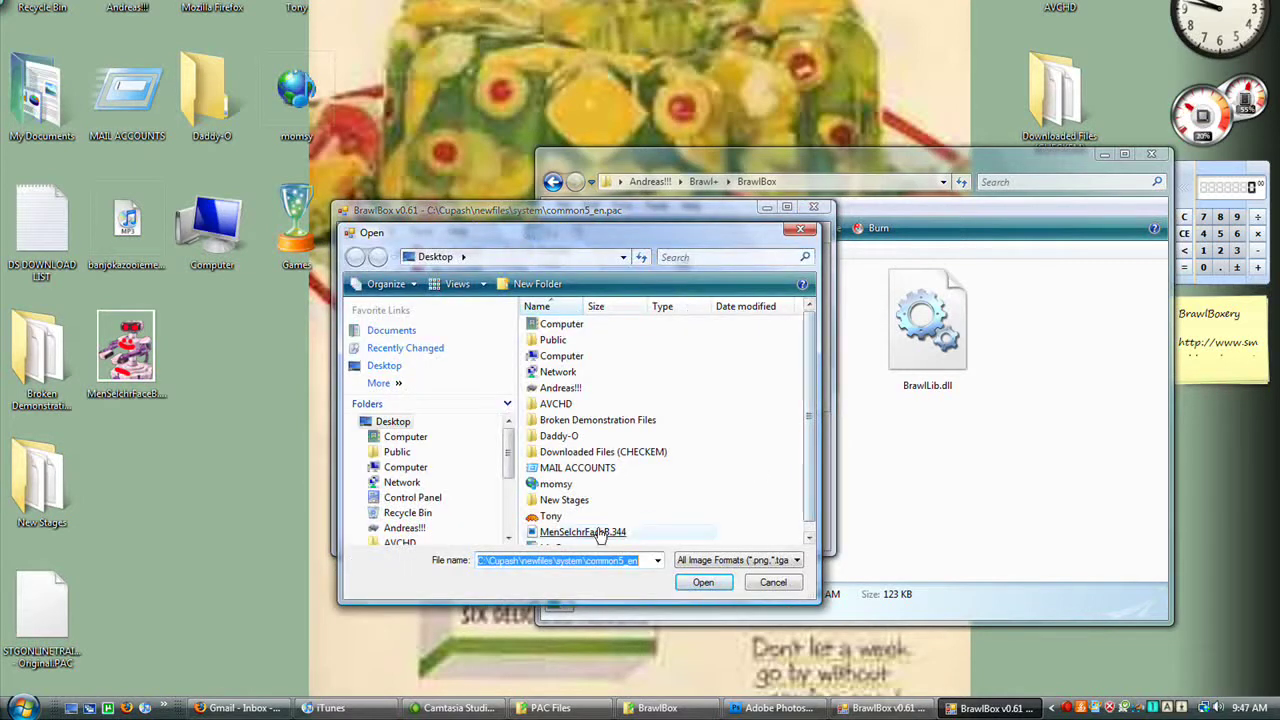
{"action": "double_click", "coordinate": [600, 532]}
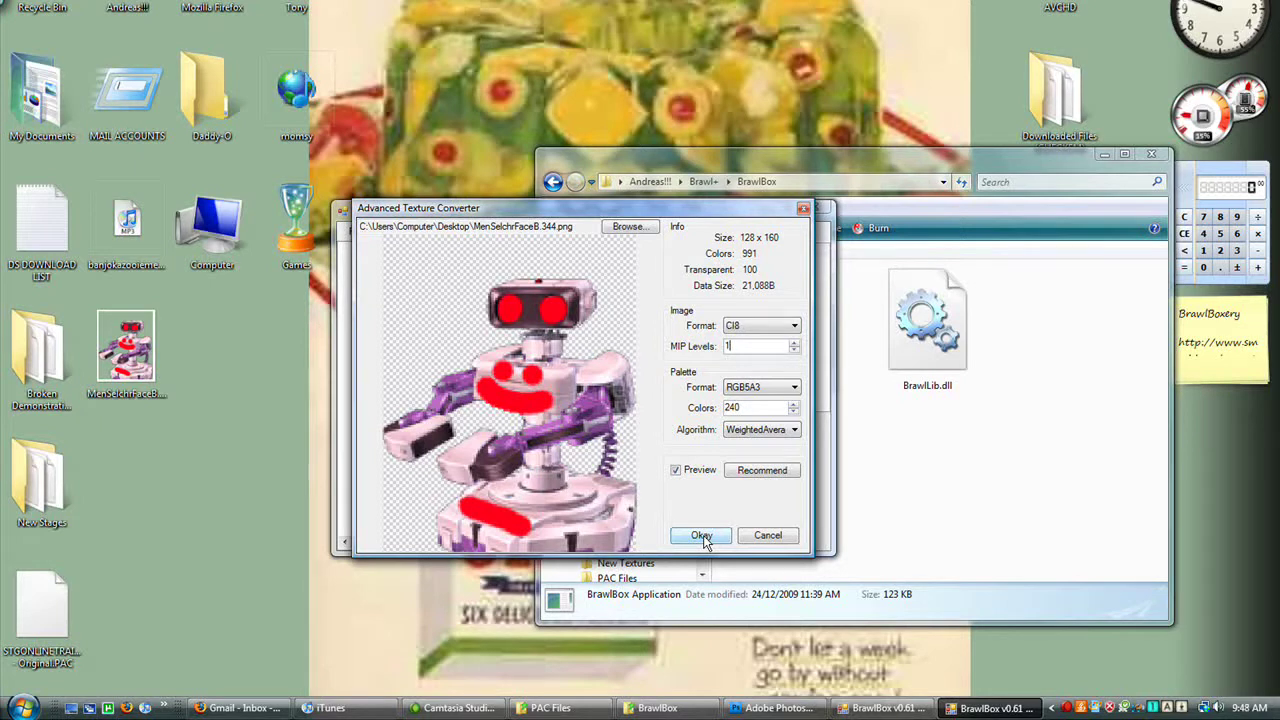
{"action": "left_click", "coordinate": [701, 536]}
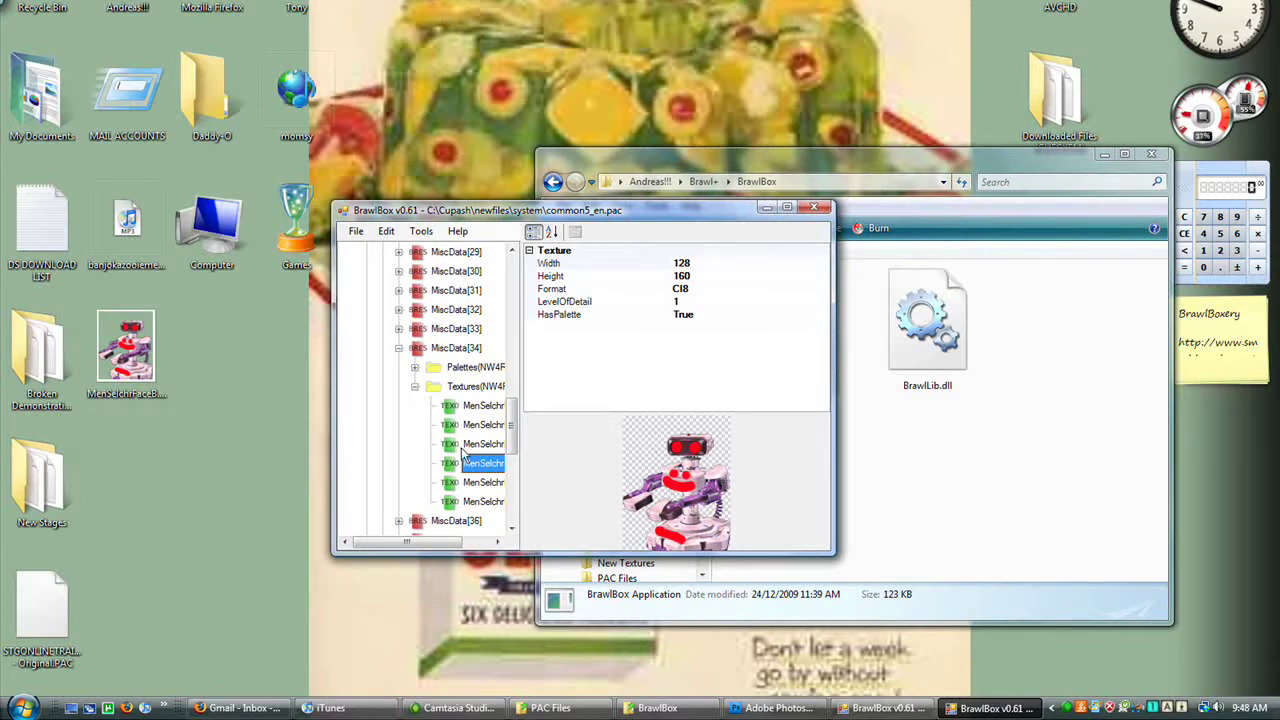
{"action": "scroll", "coordinate": [507, 428], "scroll_direction": "down", "scroll_amount": 1}
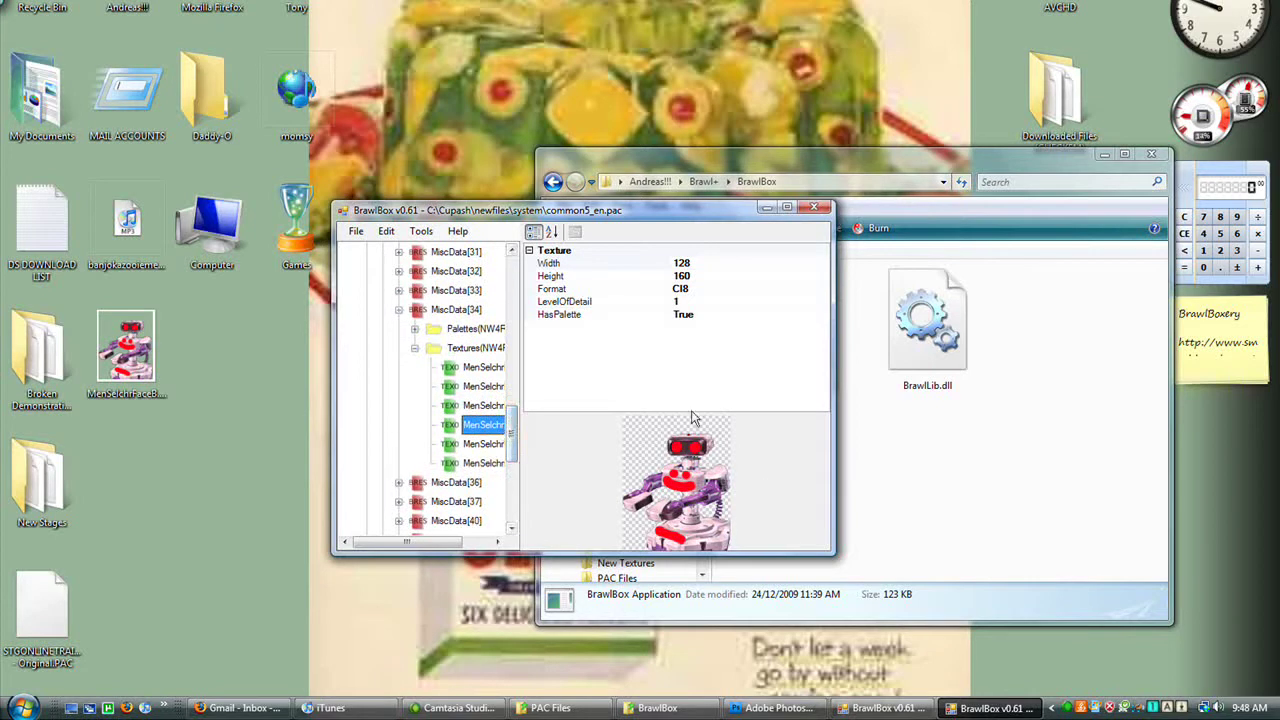
{"action": "left_click", "coordinate": [356, 231]}
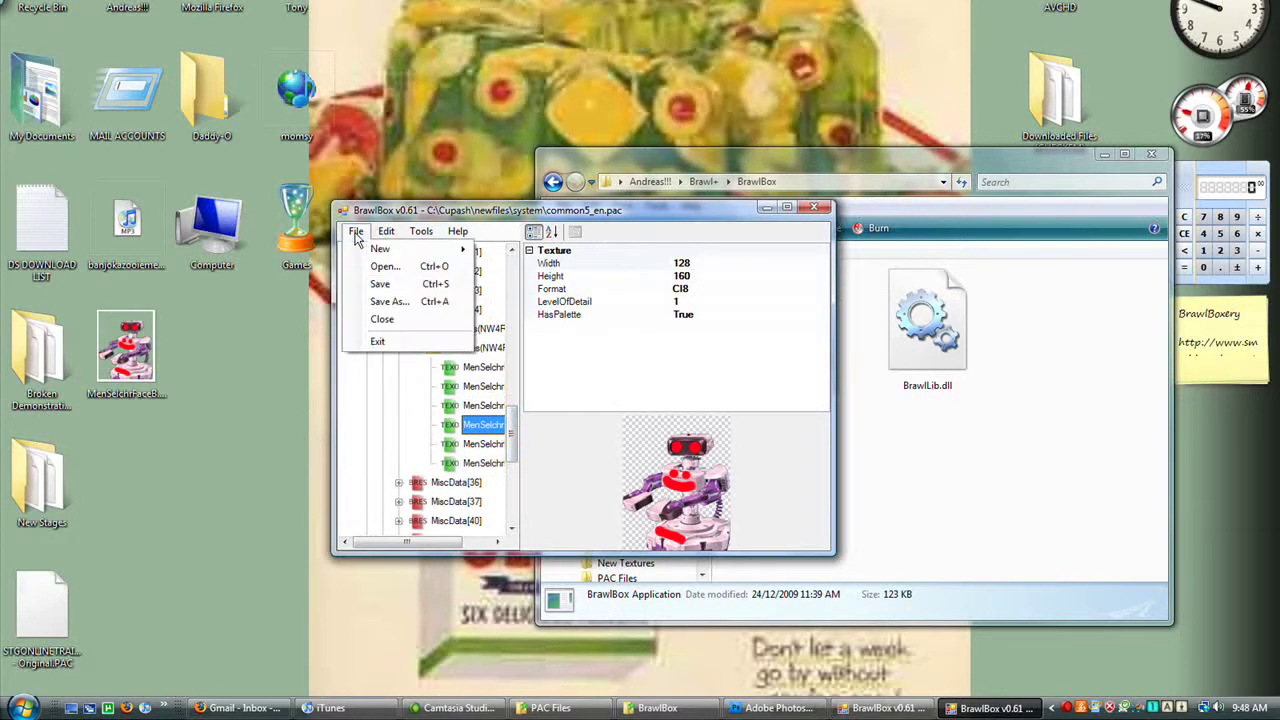
{"action": "left_click", "coordinate": [385, 302]}
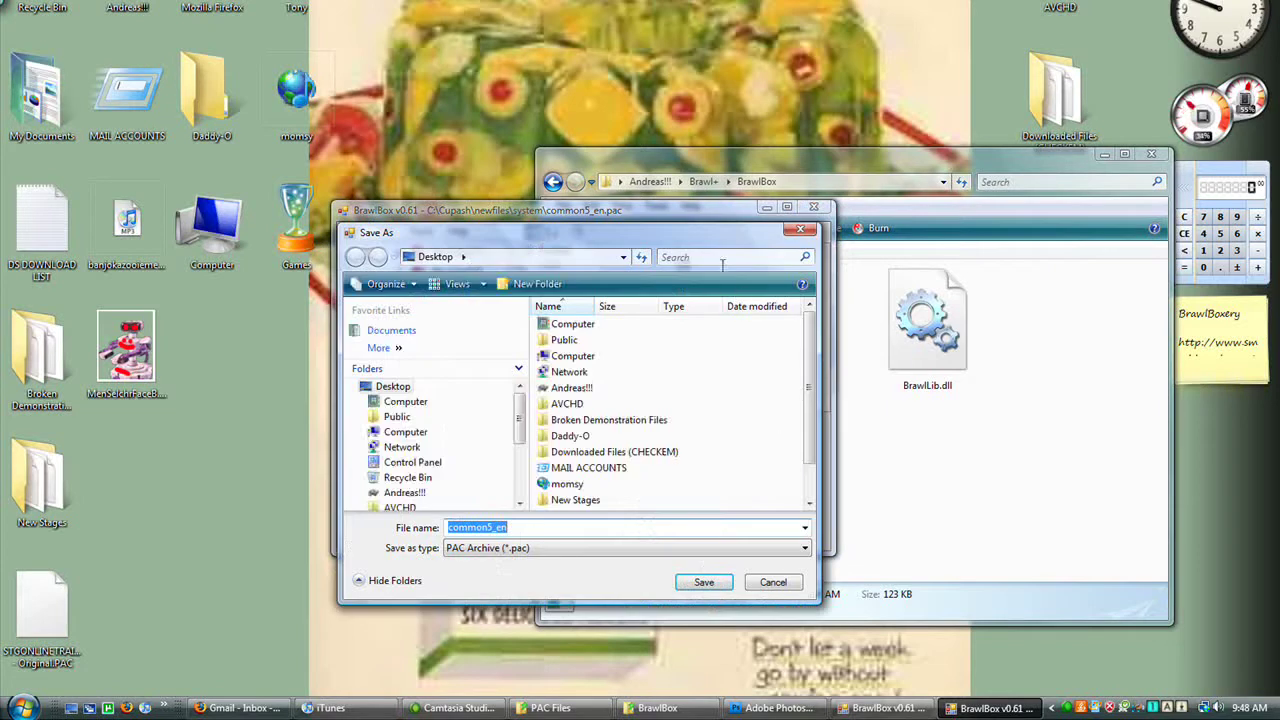
{"action": "left_click_drag", "start_coordinate": [716, 236], "coordinate": [578, 232]}
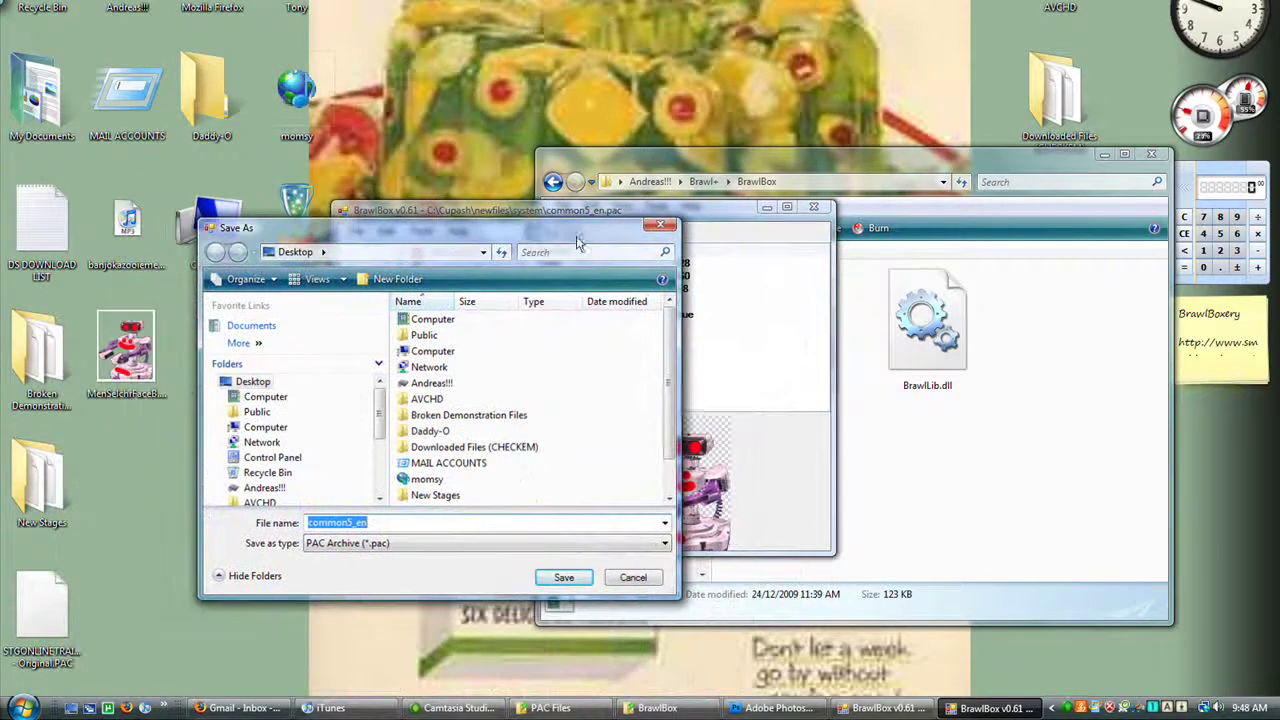
{"action": "left_click", "coordinate": [487, 518]}
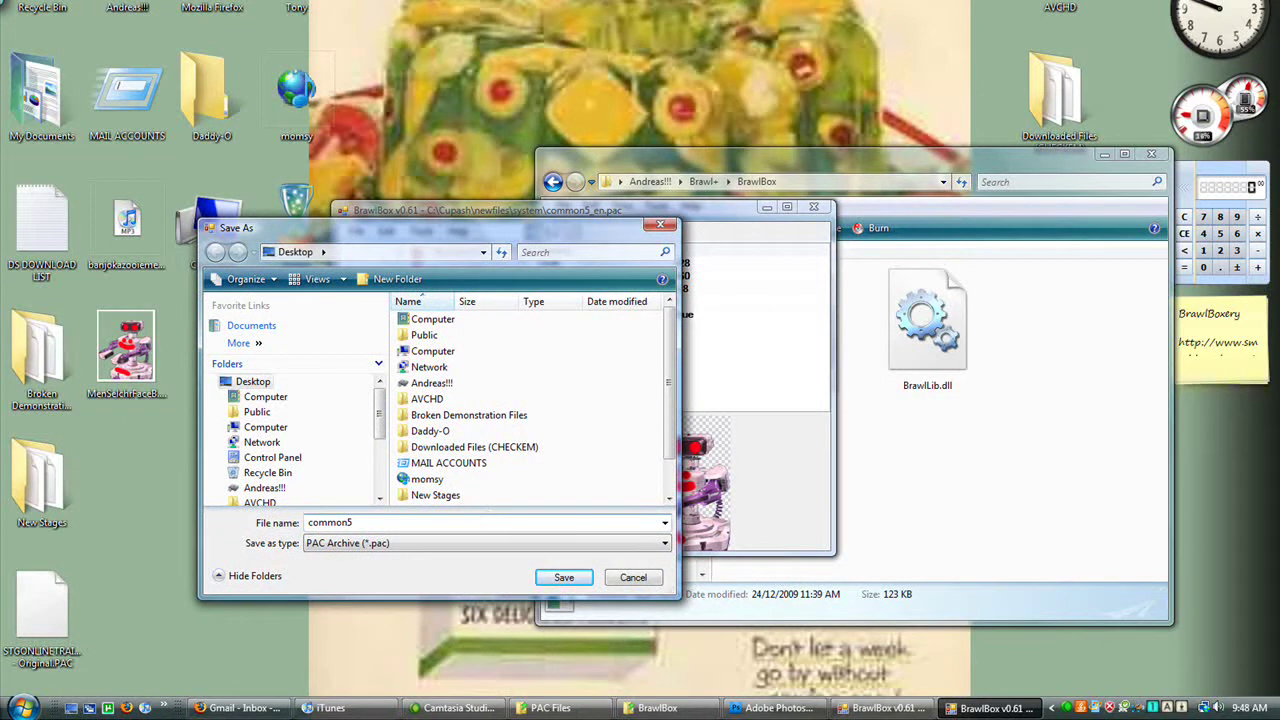
{"action": "type", "text": "- "}
{"action": "type", "text": "ROB "}
{"action": "type", "text": "GANON"}
- Save 'common5 - ROB GANON.pac' to the desktop, select MiscData[34], then minimize BrawlBox
{"action": "left_click", "coordinate": [551, 578]}
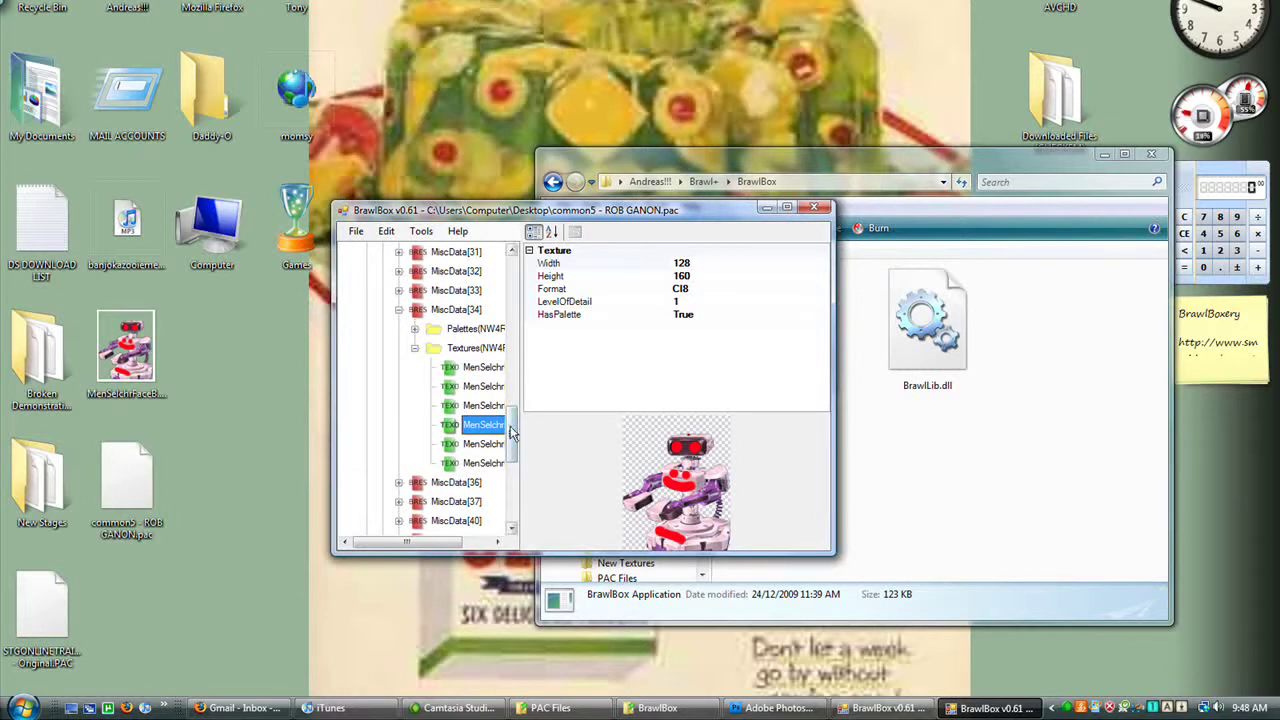
{"action": "scroll", "coordinate": [510, 430], "scroll_direction": "up", "scroll_amount": 1}
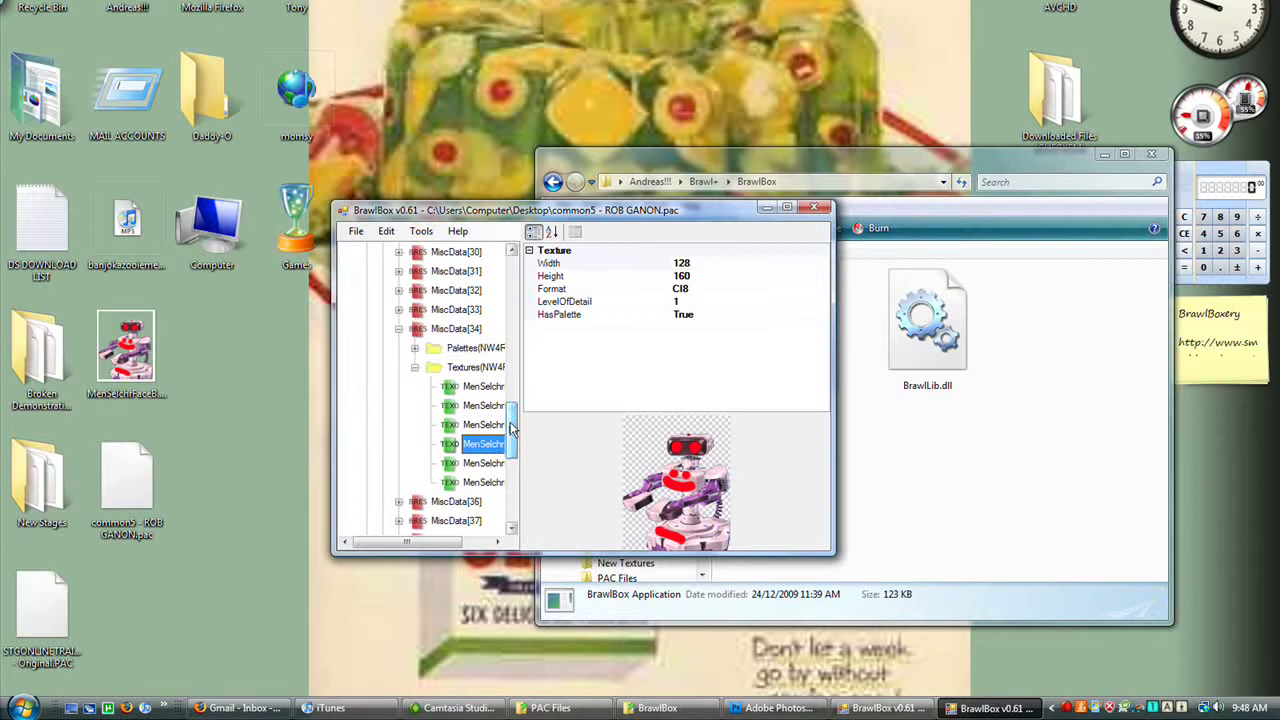
{"action": "left_click", "coordinate": [477, 328]}
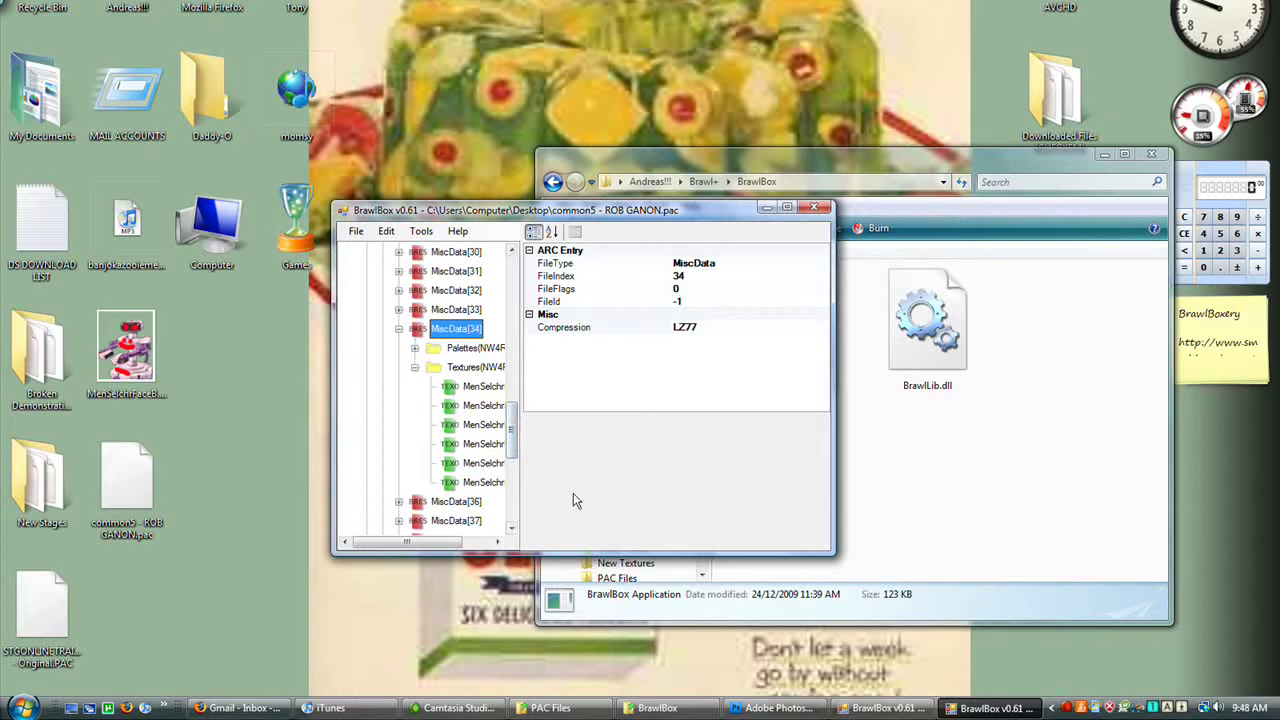
{"action": "left_click", "coordinate": [990, 708]}
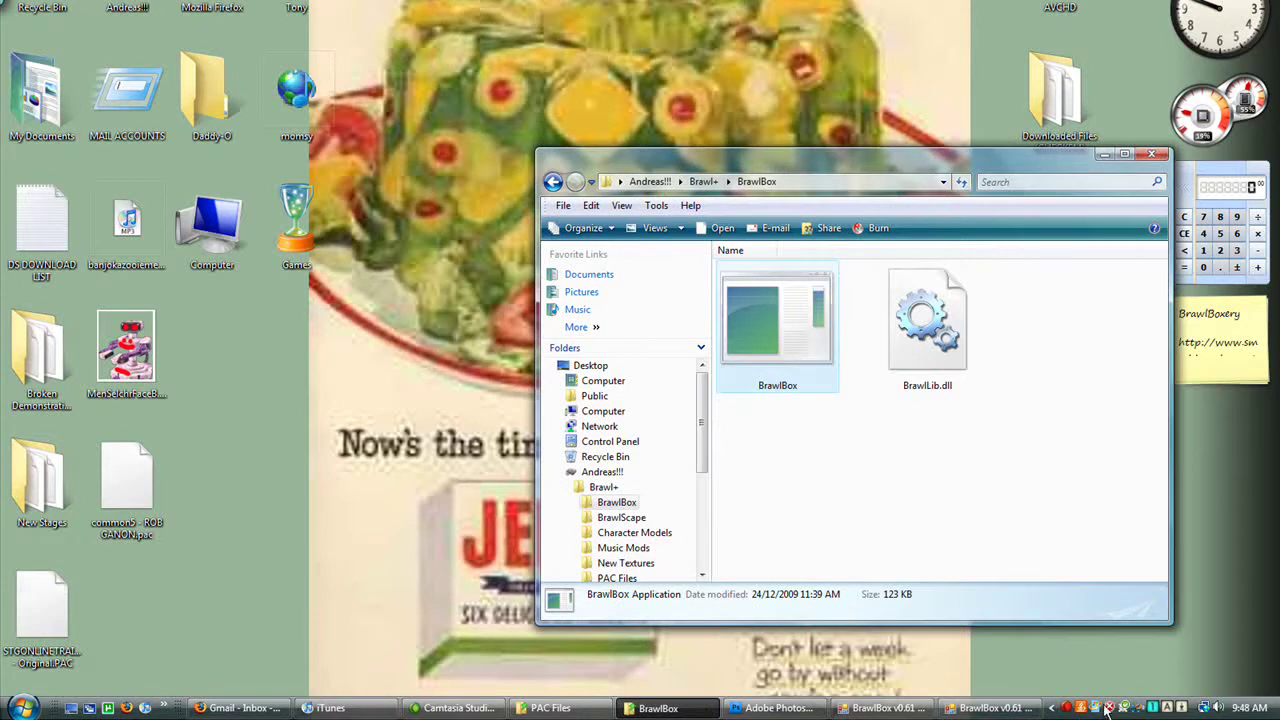
- Bring up the Camtasia Recorder status window from its tray icon
{"action": "left_click", "coordinate": [1066, 708]}
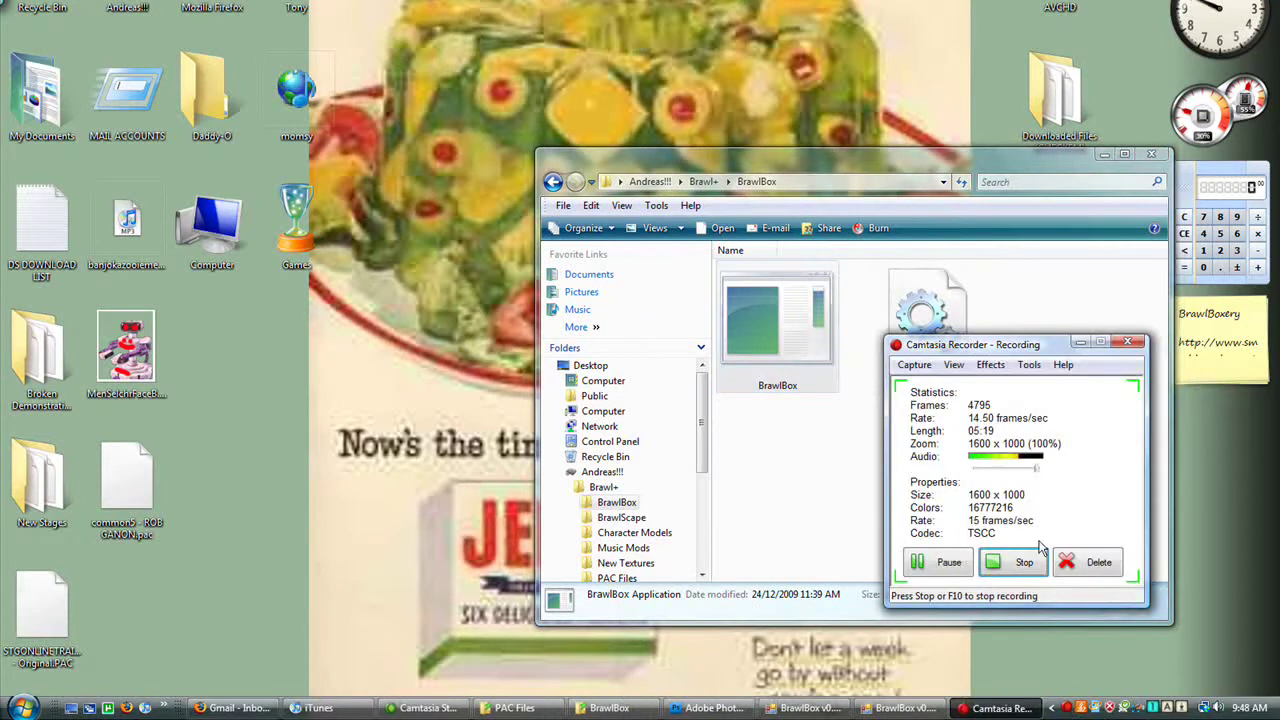